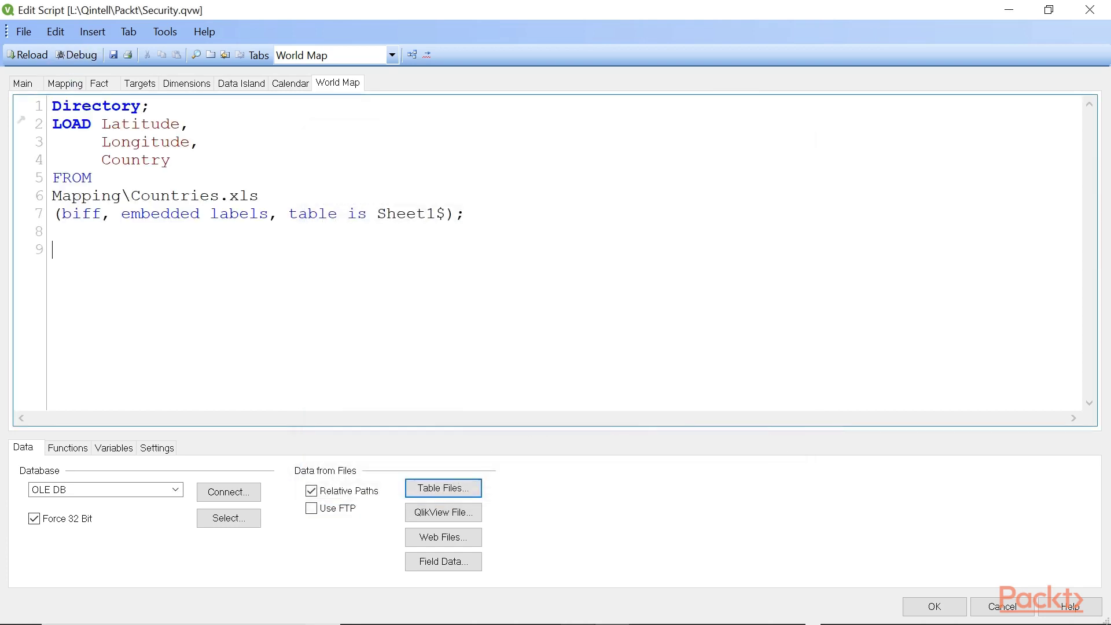
Step: Replace the Directory statement above the countries load with the table label World:, and check the Country field in the Fact script
left_click_drag(52, 105, 150, 105)
type("World:")
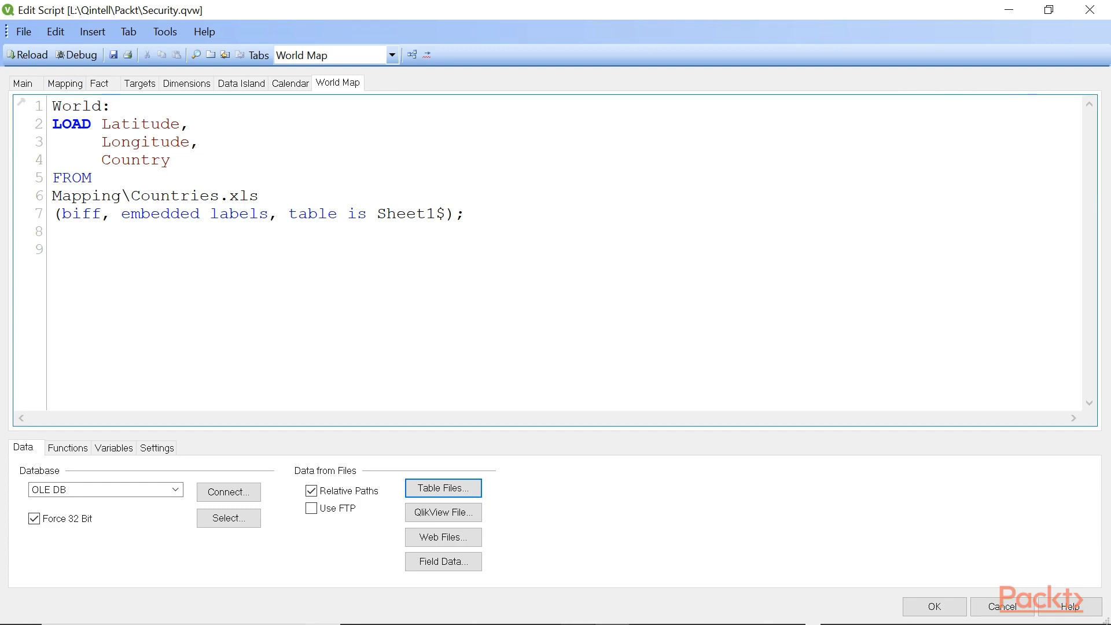
left_click(100, 85)
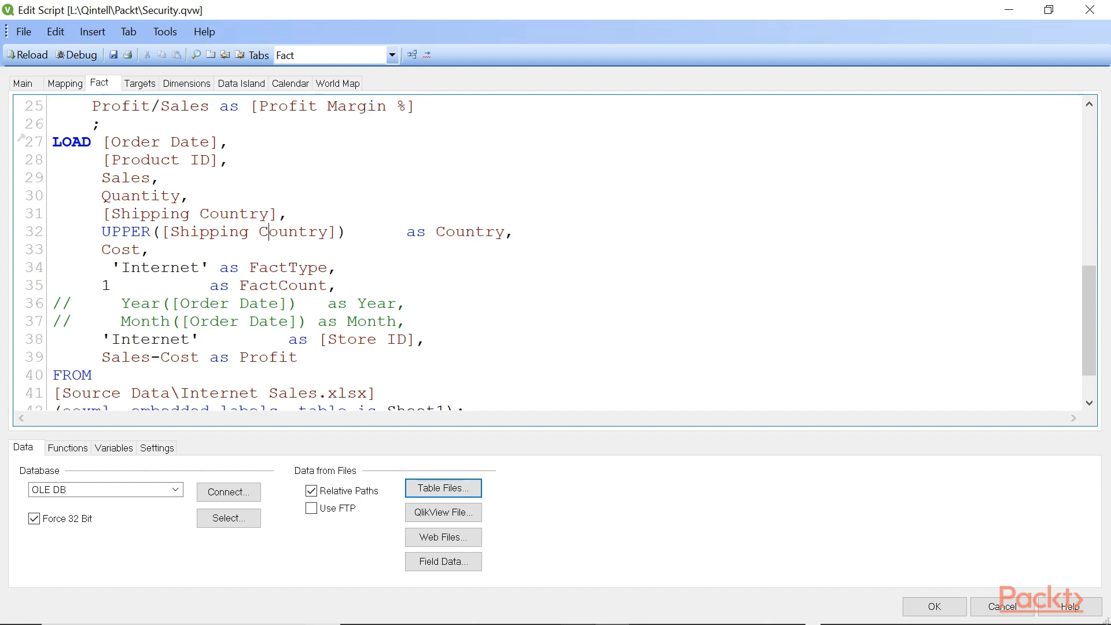
Step: Accept the script changes and reload the document's data
left_click(920, 605)
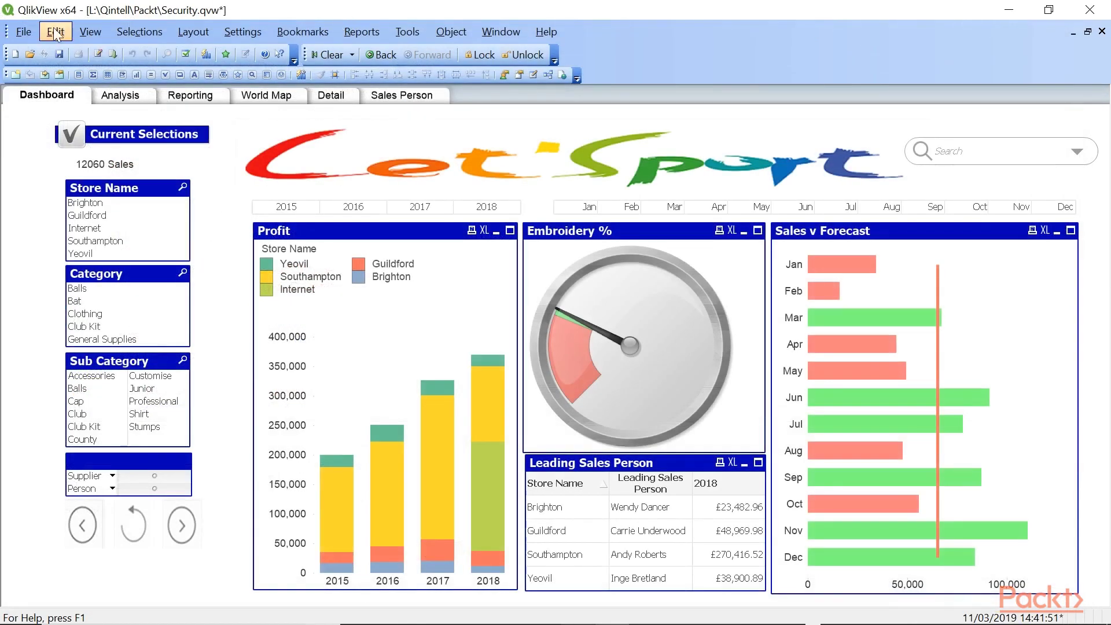
left_click(113, 55)
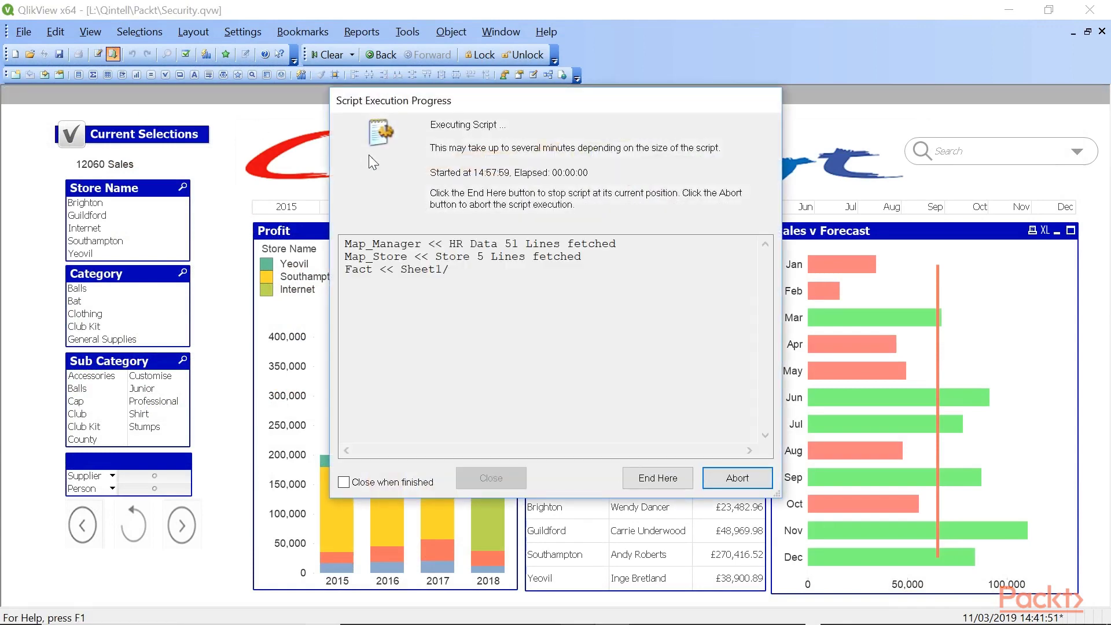
left_click(473, 471)
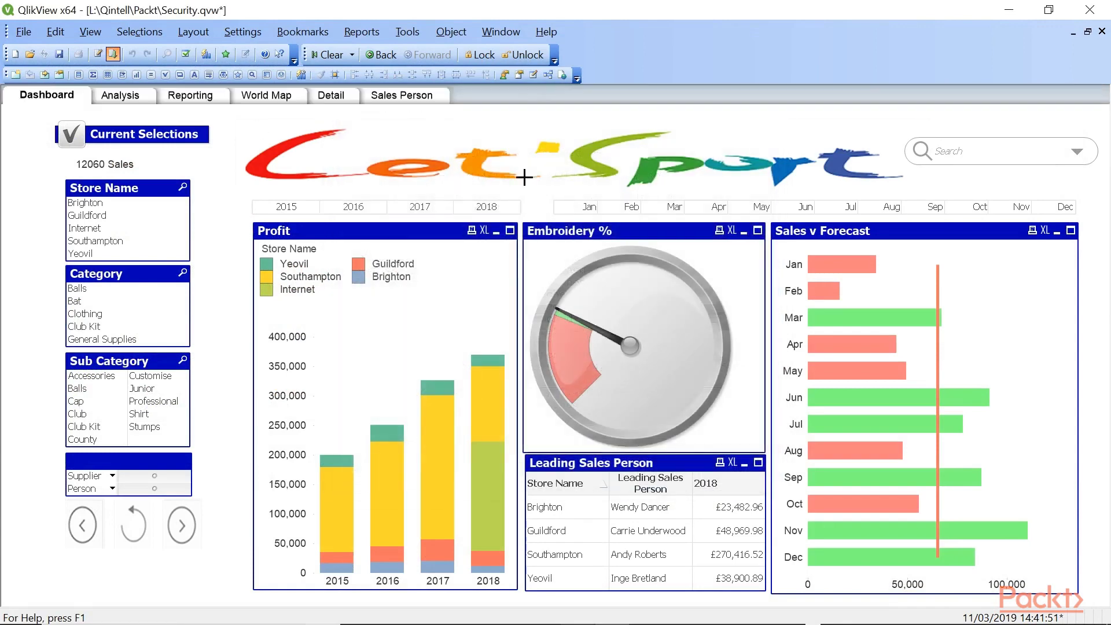
Step: Inspect the data model in the table viewer, checking the Calendar, World and Fact tables and their links
left_click(546, 79)
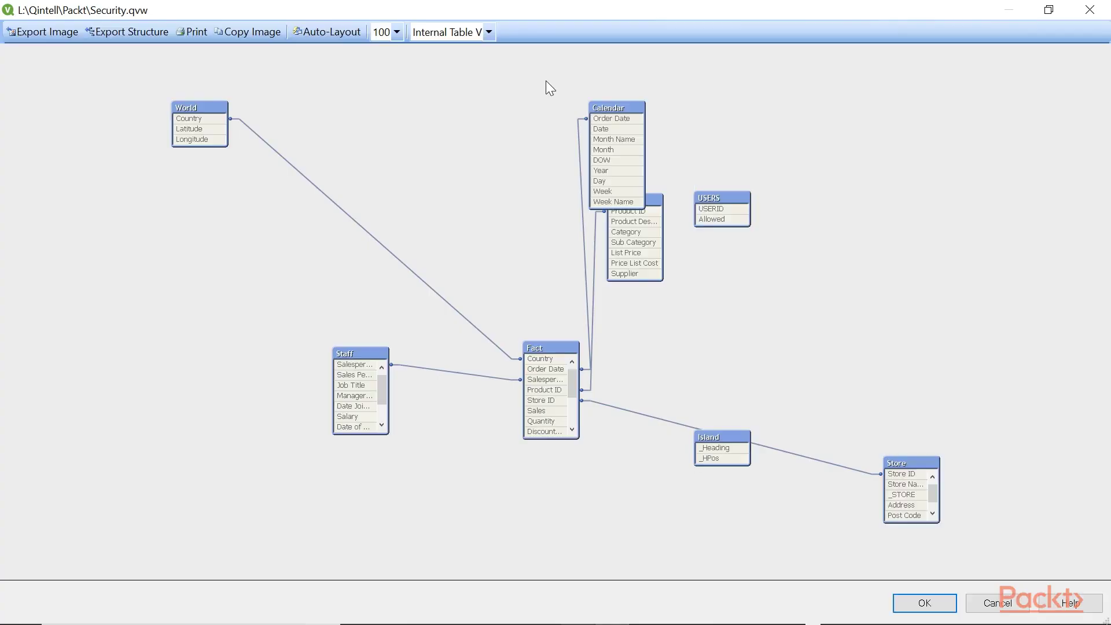
left_click(614, 115)
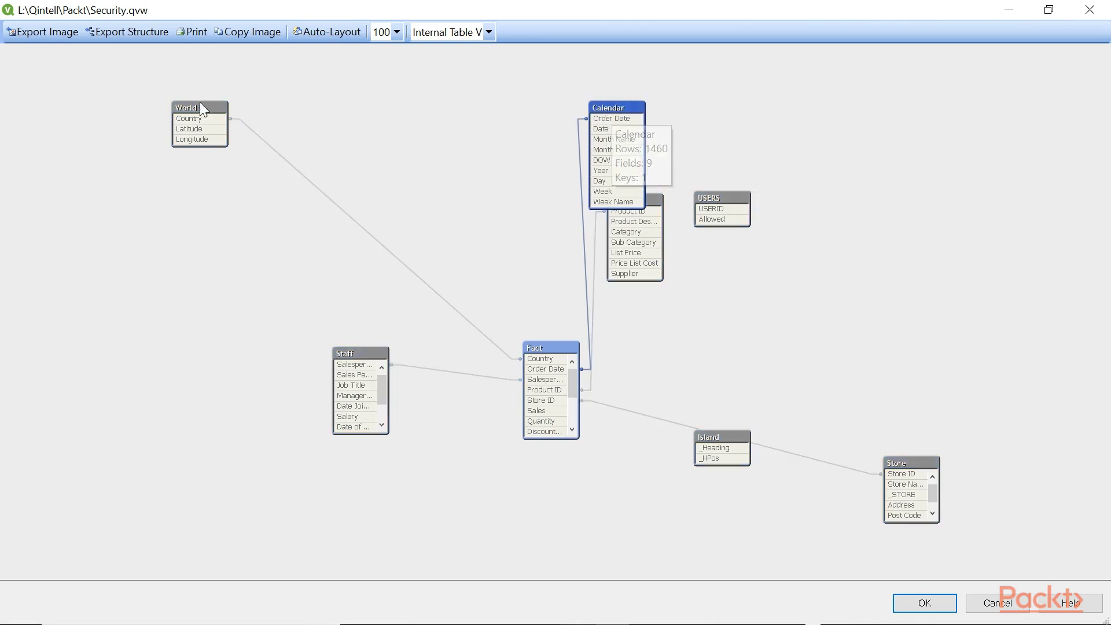
mouse_move(189, 113)
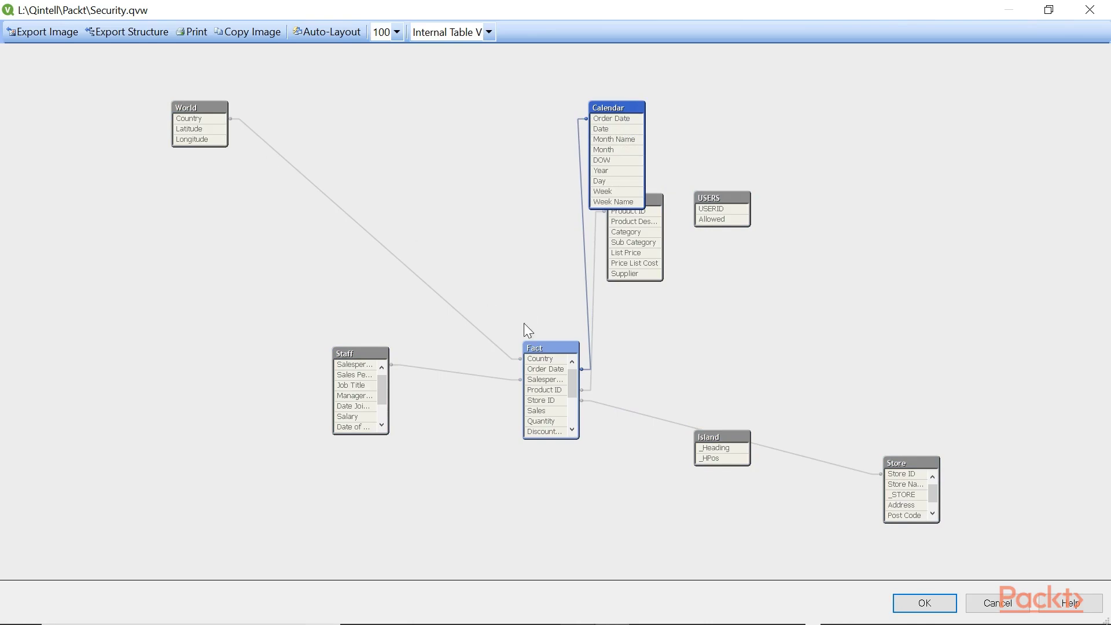
left_click(920, 601)
mouse_move(567, 259)
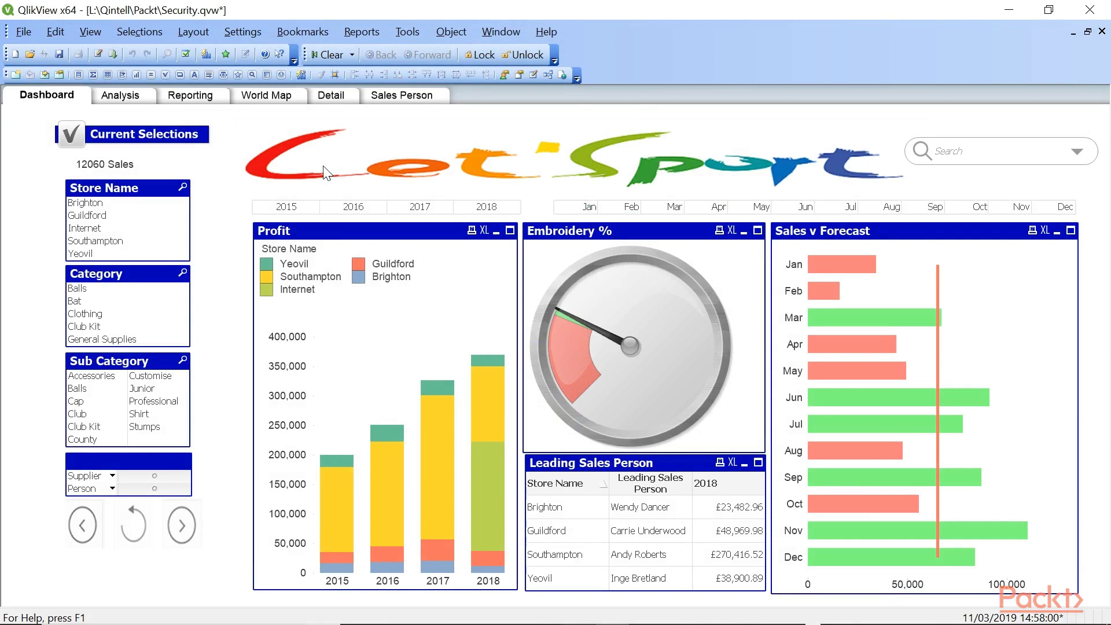
Step: Show the World Map sheet and briefly apply and clear the Cap sub category selection
left_click(268, 101)
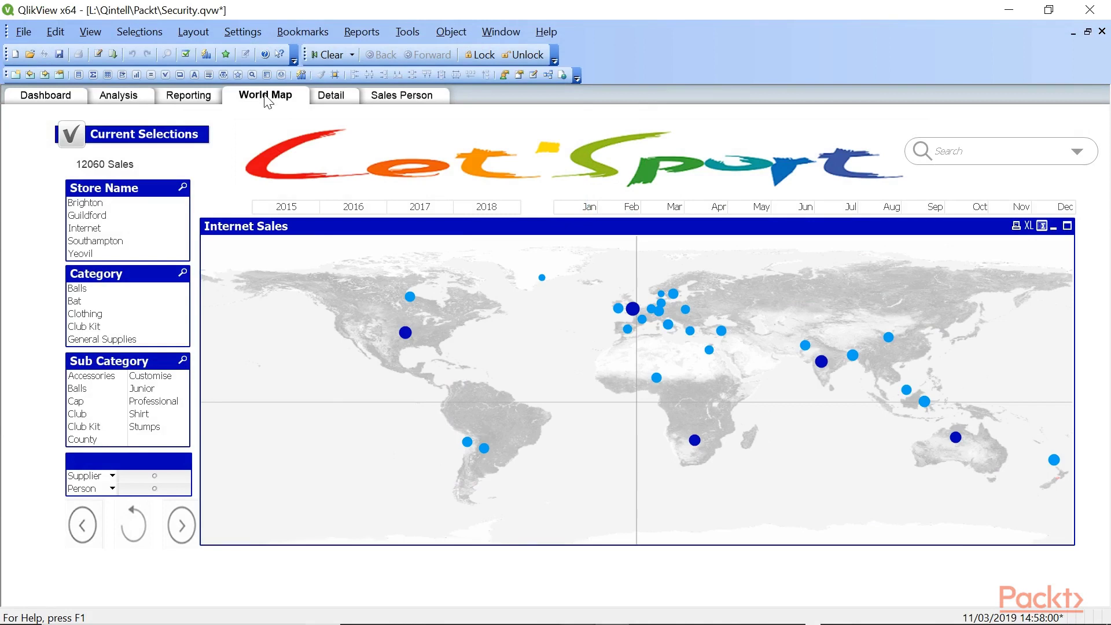
left_click(82, 401)
left_click(81, 401)
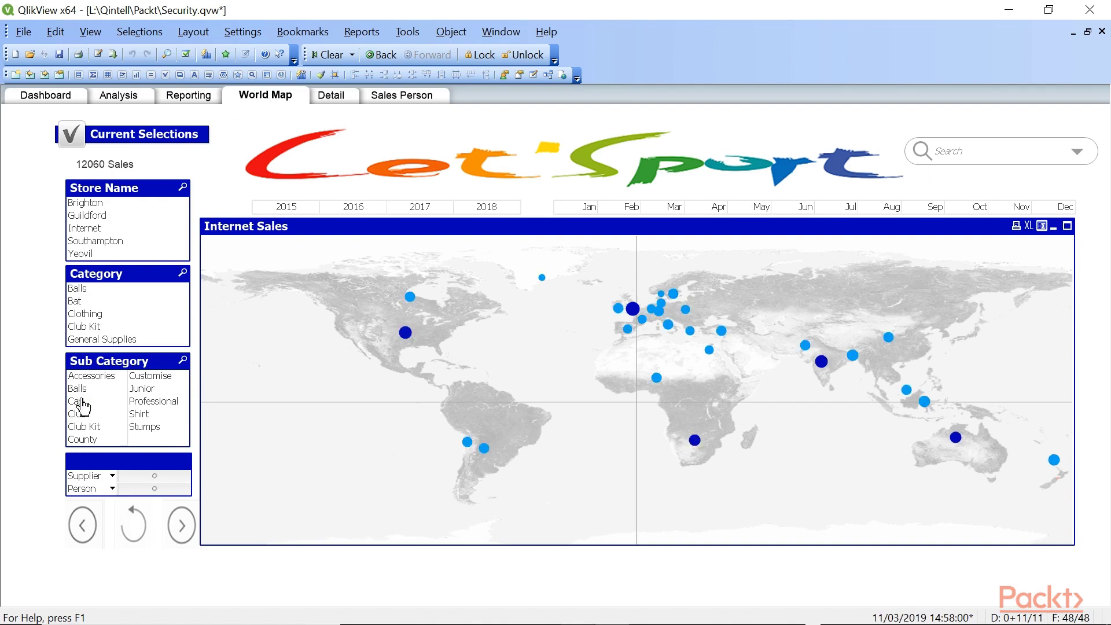
Step: Open the Internet Sales chart's properties and examine its chart type and used dimension
right_click(412, 231)
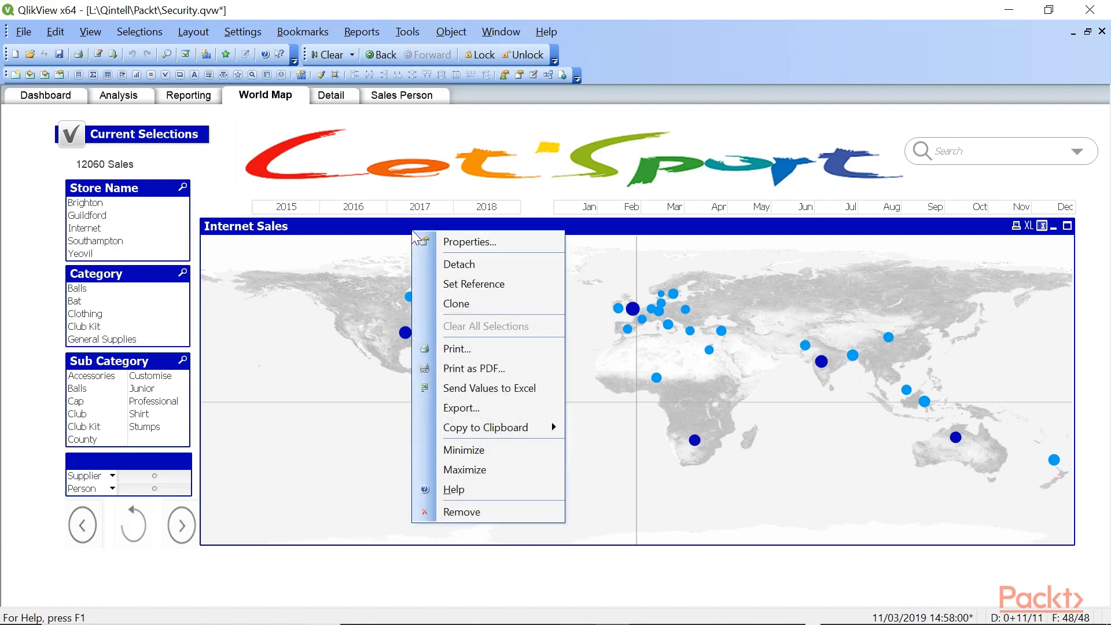
left_click(439, 242)
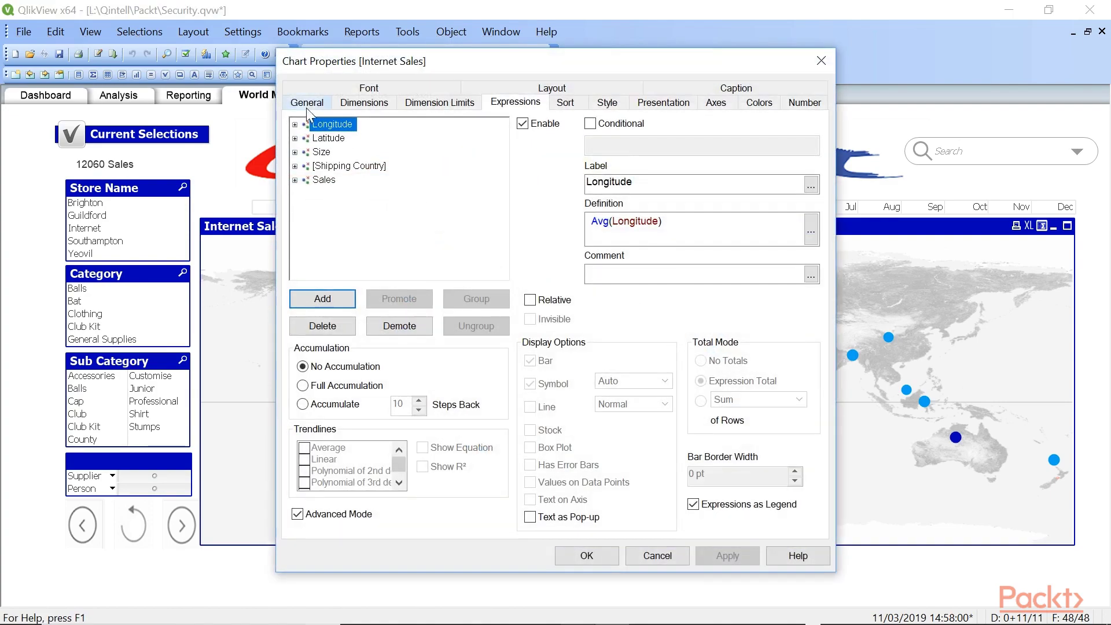
left_click(306, 103)
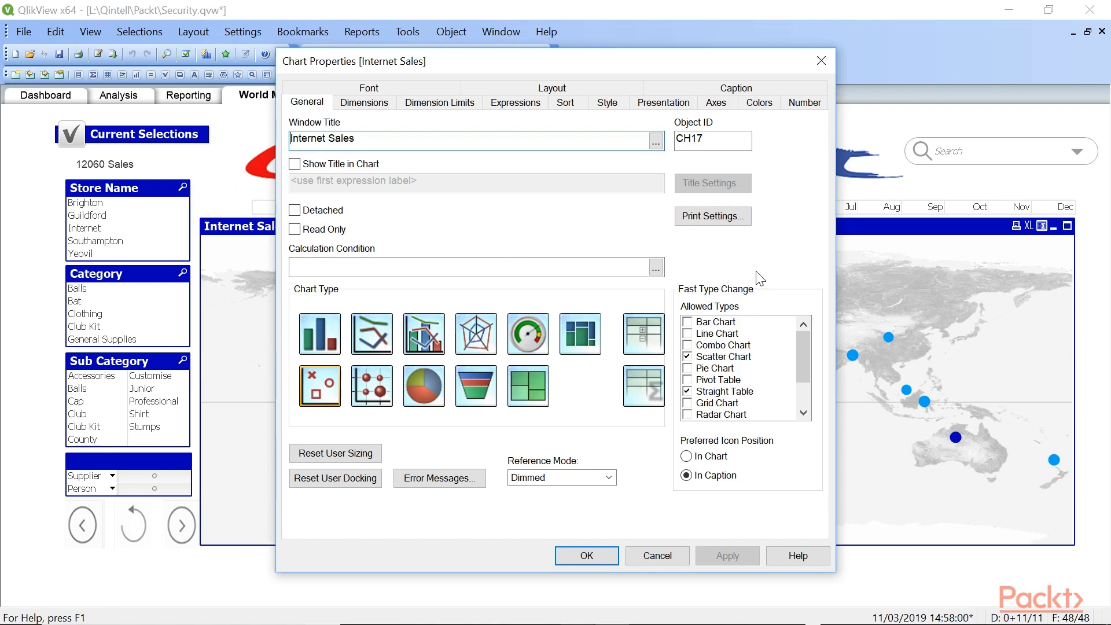
left_click(373, 105)
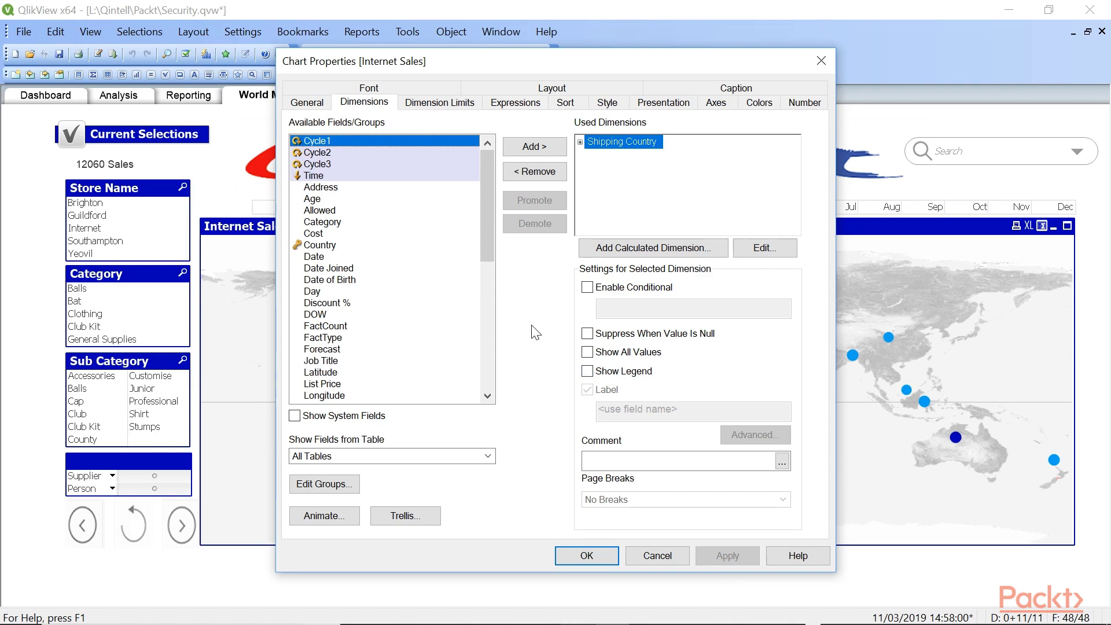
Step: Examine the chart's X, Y and bubble size expressions with Advanced Mode off, and restore Advanced Mode
left_click(515, 103)
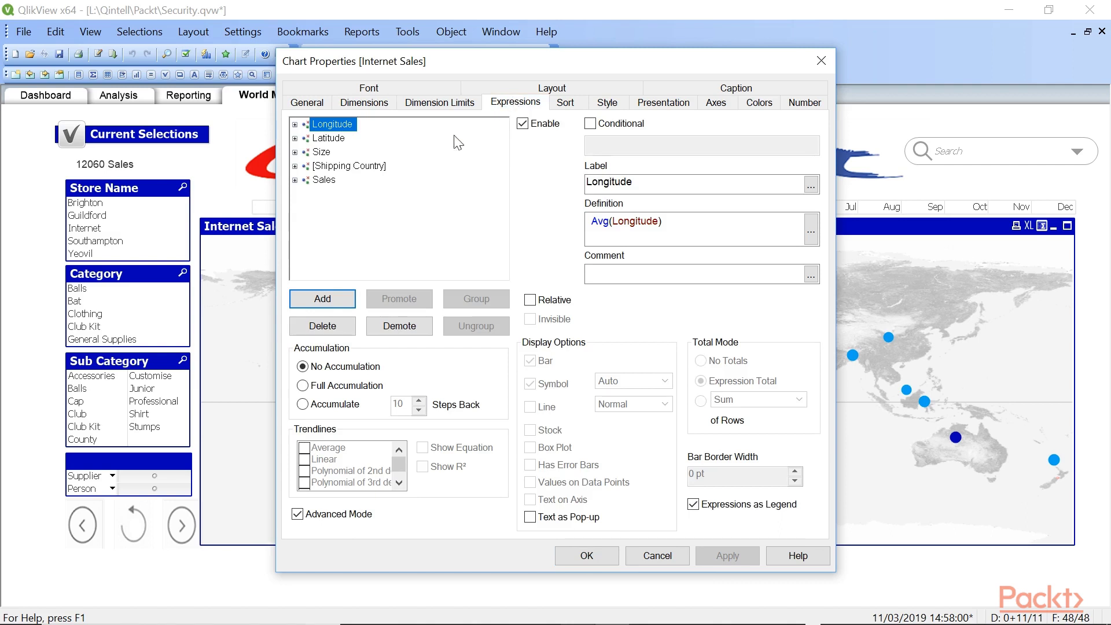
left_click(301, 516)
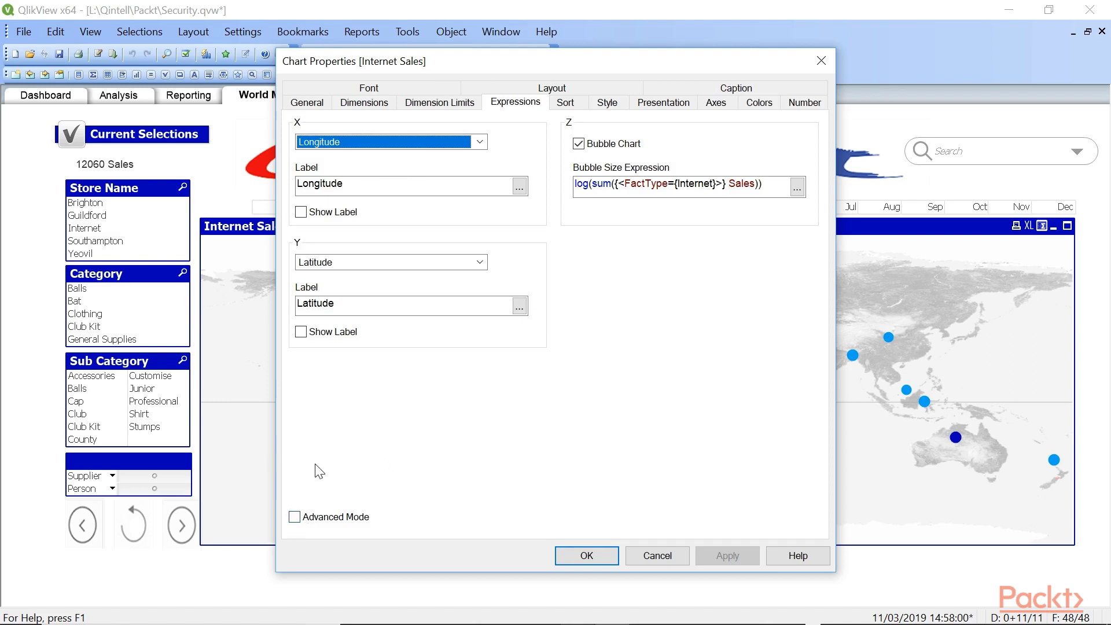
left_click(294, 516)
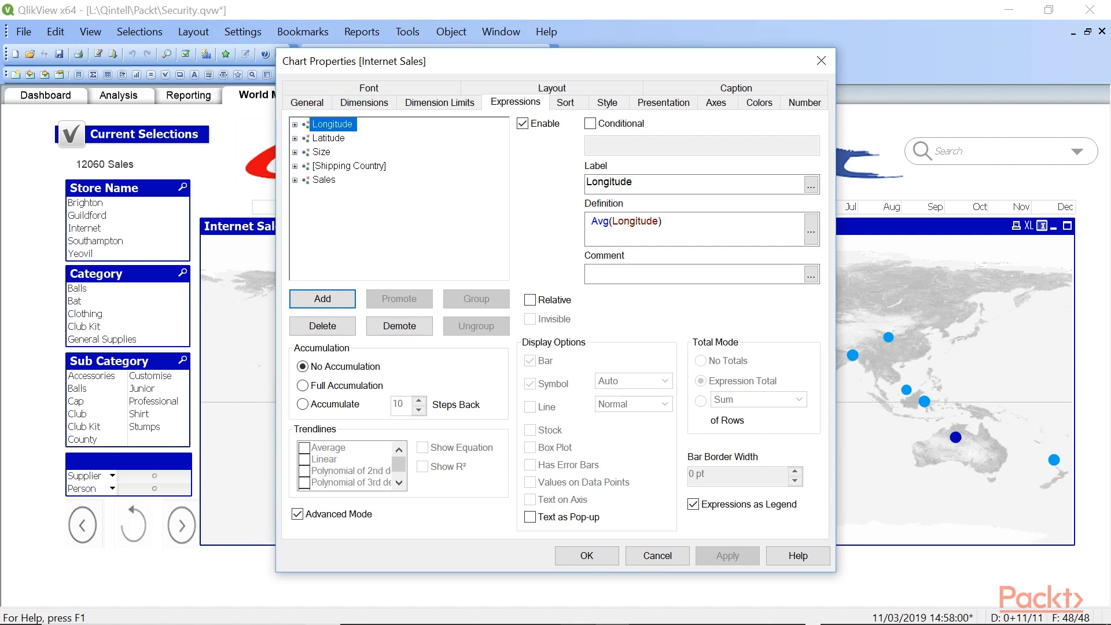
Step: Examine the Latitude and Size expressions, viewing the full Size definition in the expression editor
left_click(329, 142)
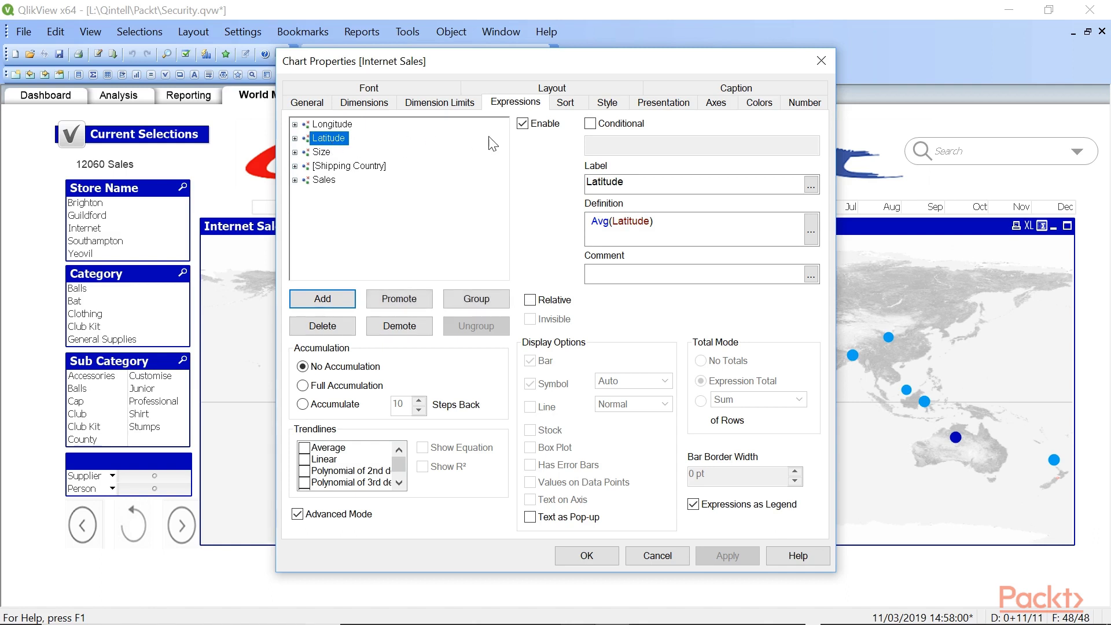
left_click(320, 153)
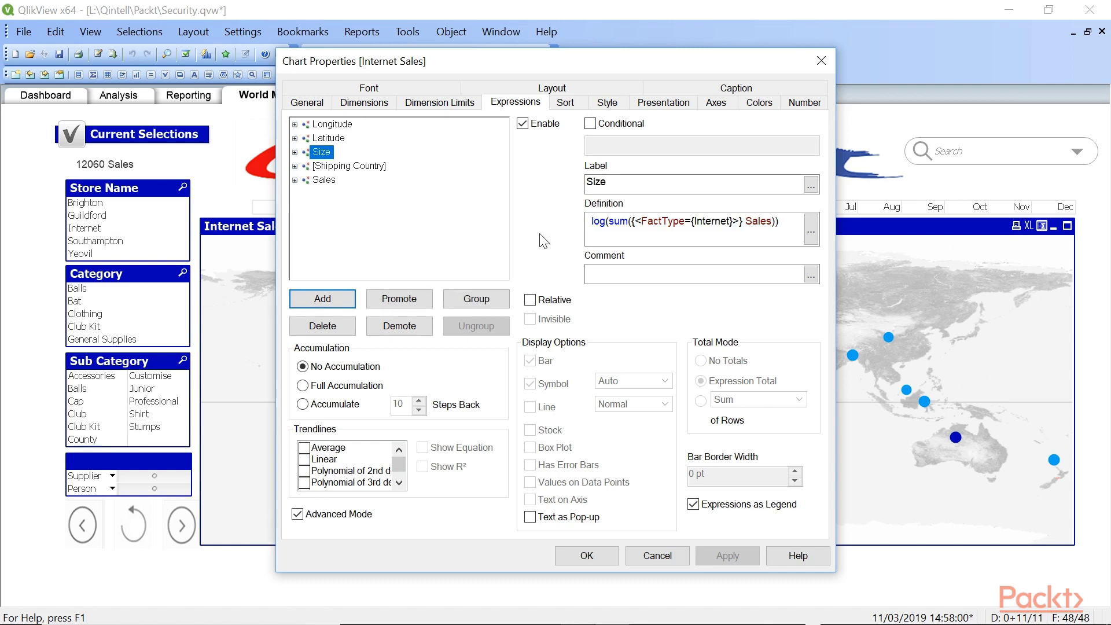
left_click(810, 232)
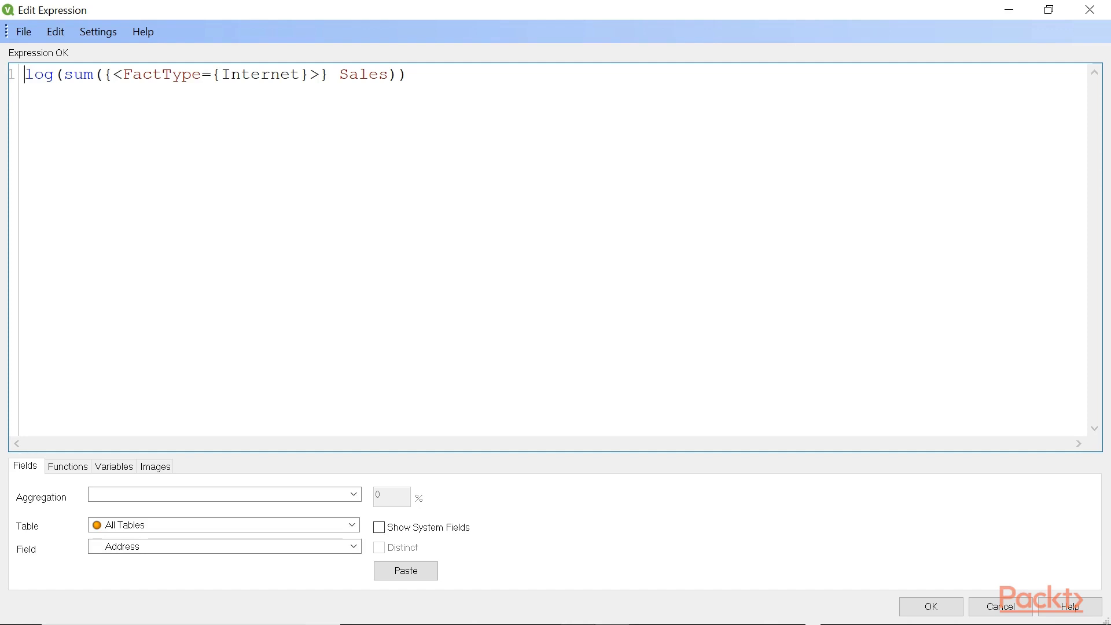
left_click(925, 605)
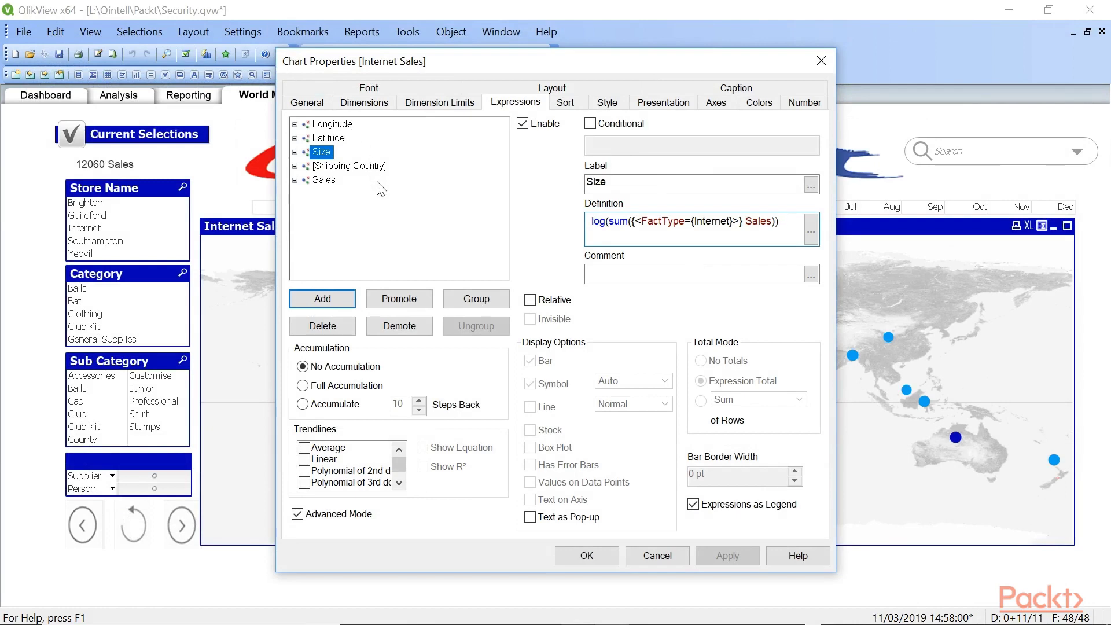
Step: Go through the chart's expressions, comparing the definitions and pop-up text options of [Shipping Country] and Sales with the others
left_click(338, 171)
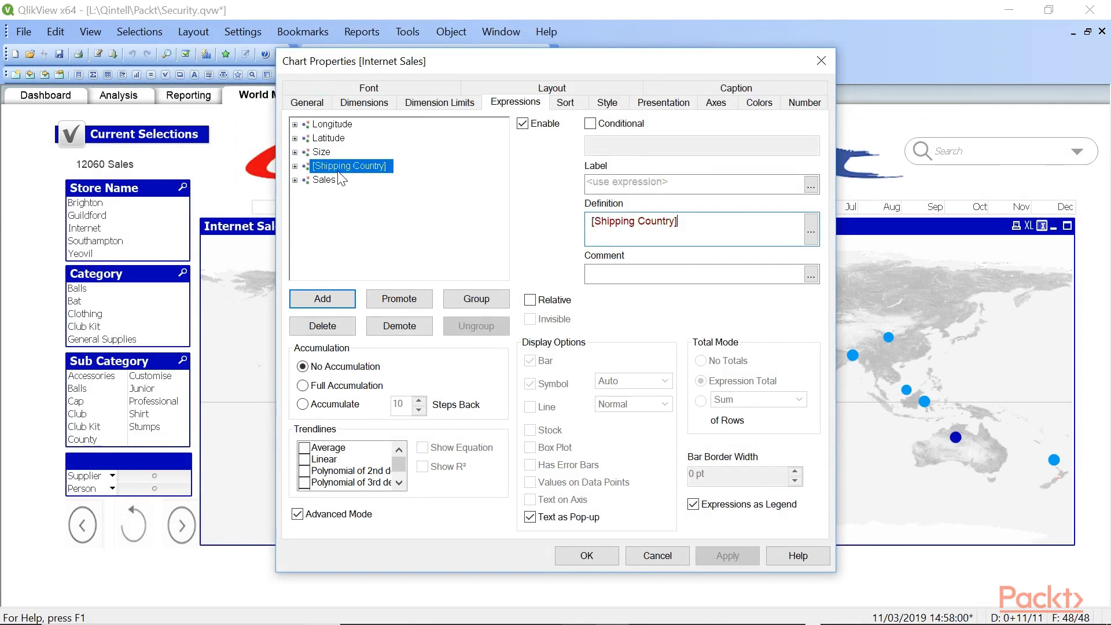
left_click(328, 183)
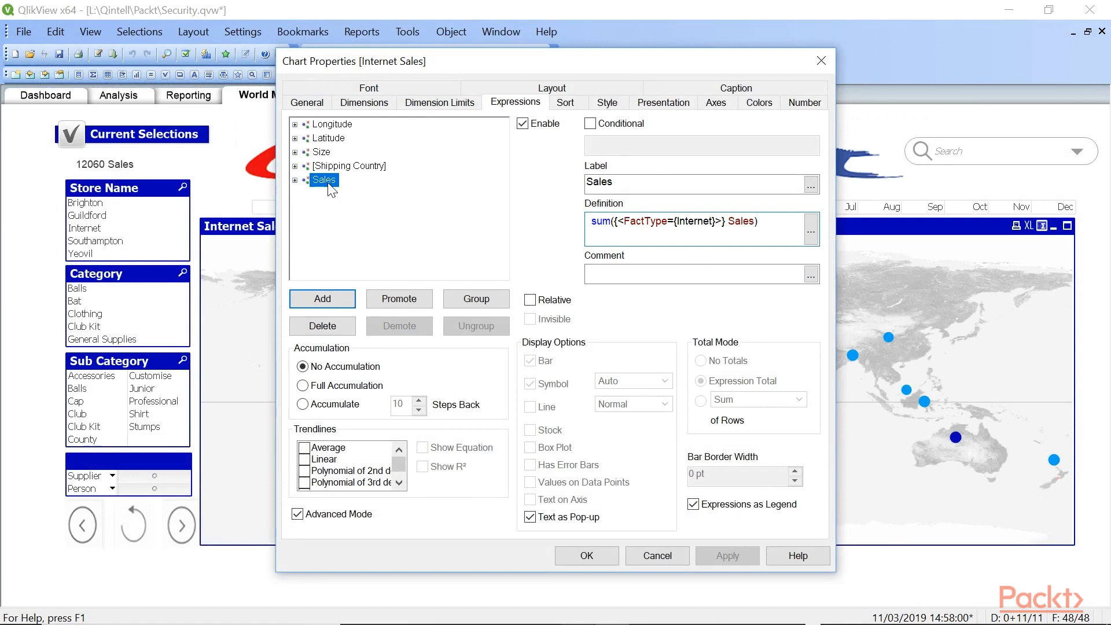
left_click(345, 128)
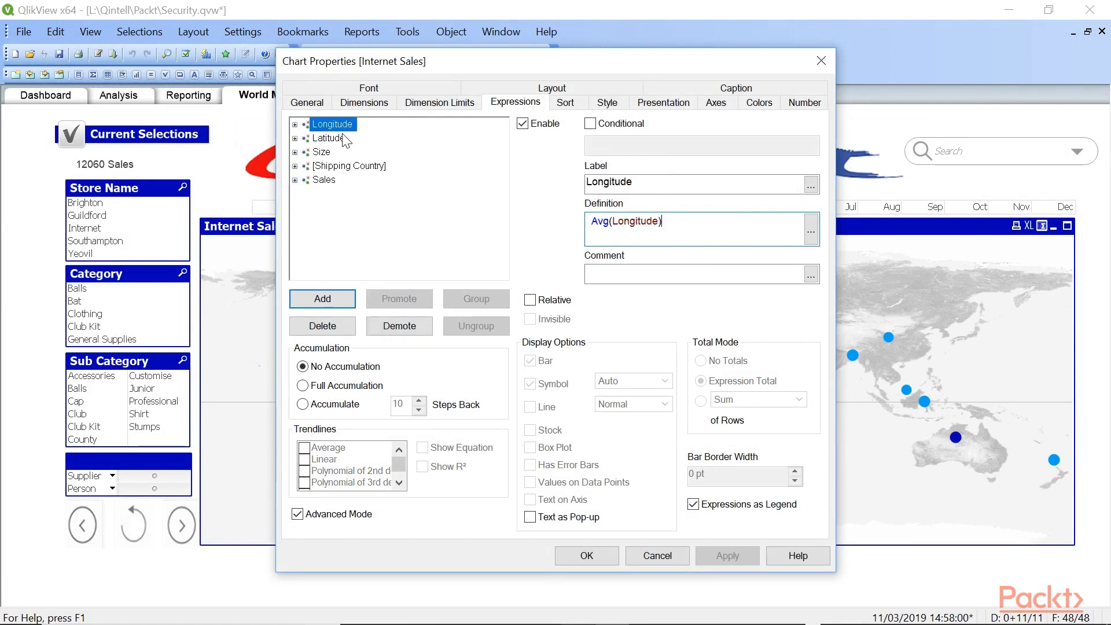
left_click(344, 140)
left_click(327, 153)
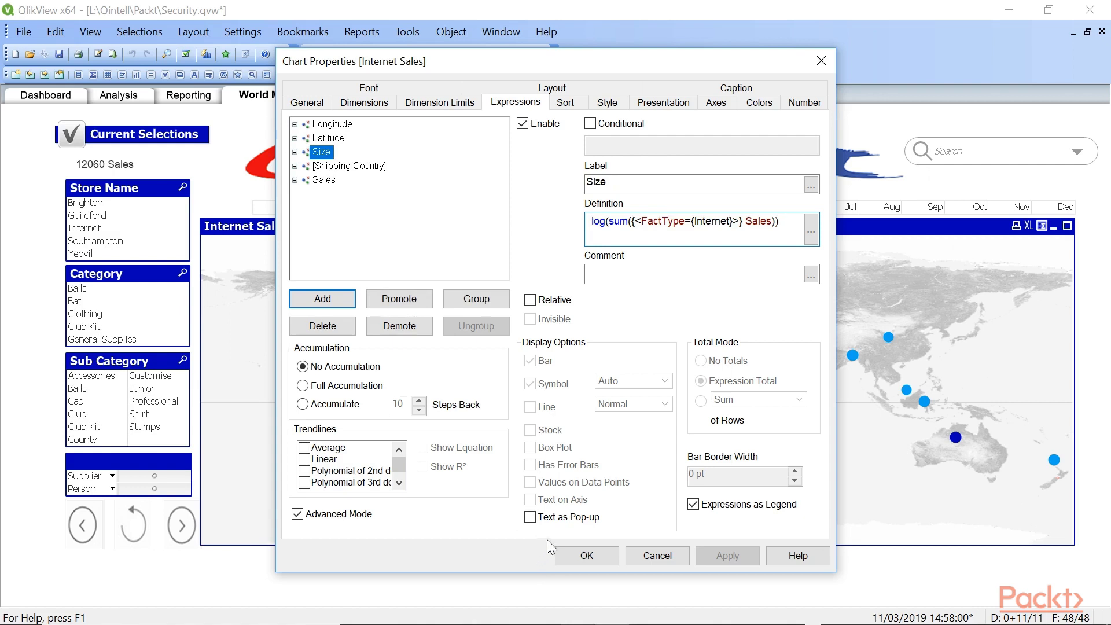
left_click(348, 167)
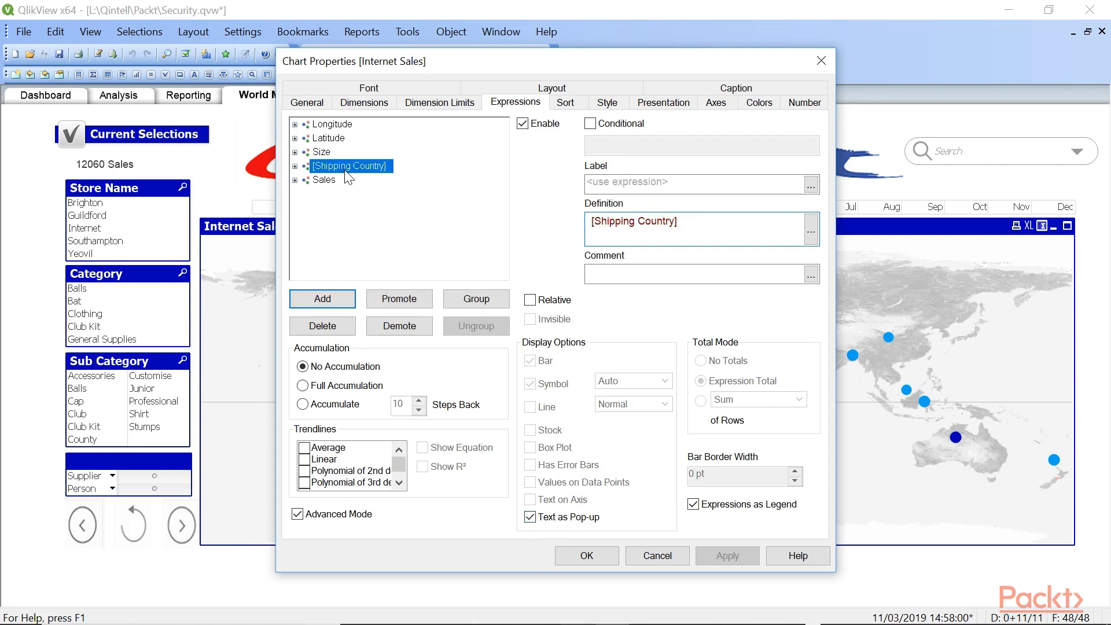
left_click(334, 184)
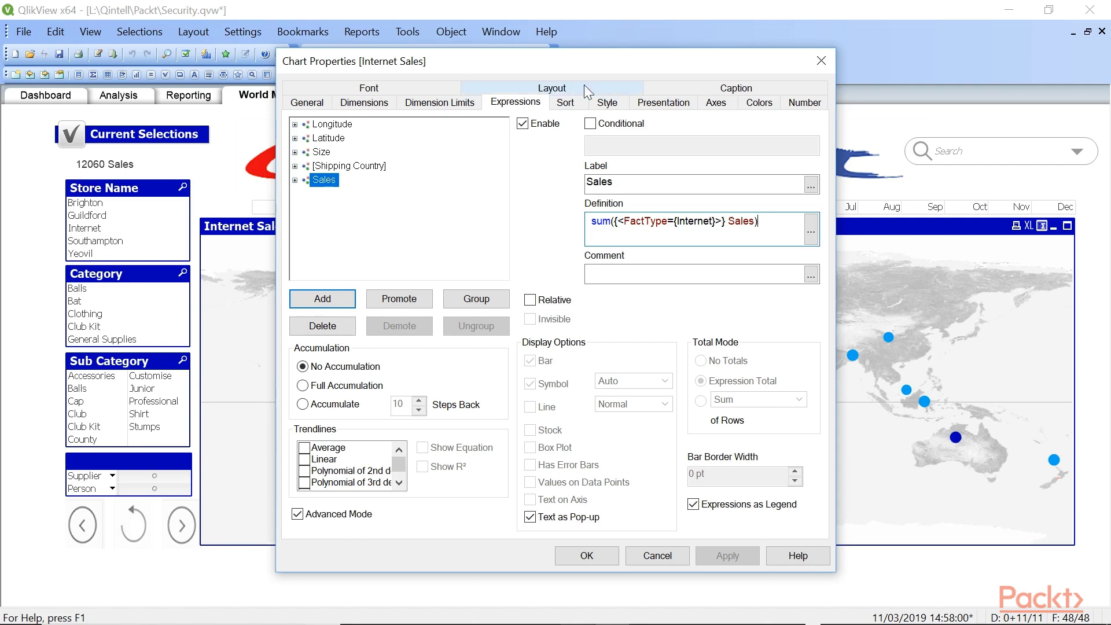
Step: Examine the chart's style and presentation settings, cross-checking the pop-up label option against the Sales expression's Text as Pop-up option
left_click(607, 102)
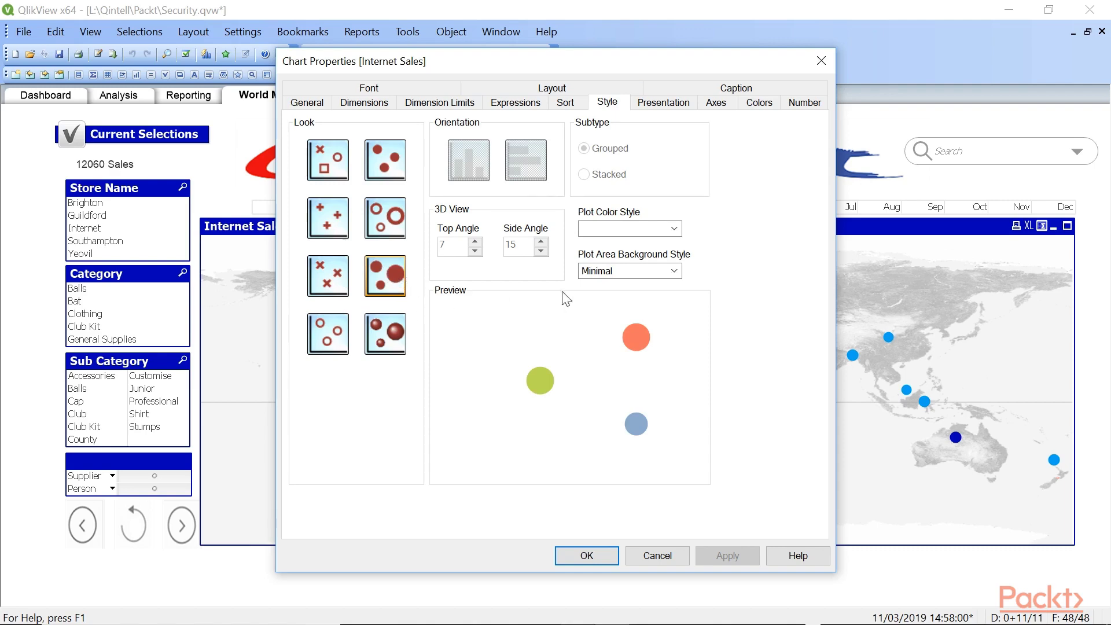
left_click(666, 105)
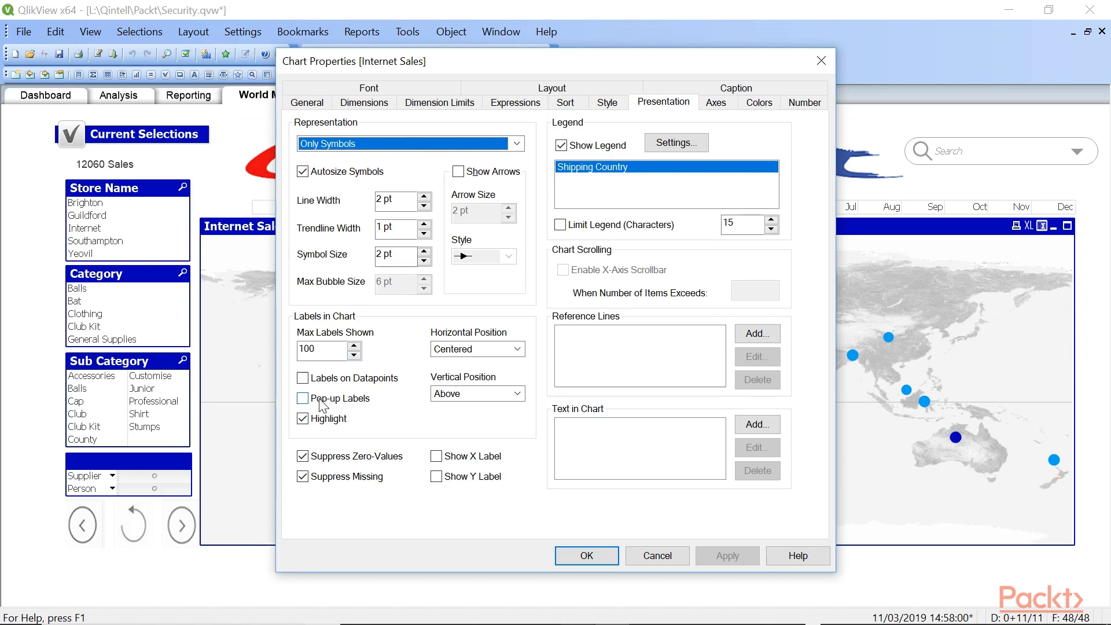
left_click(515, 103)
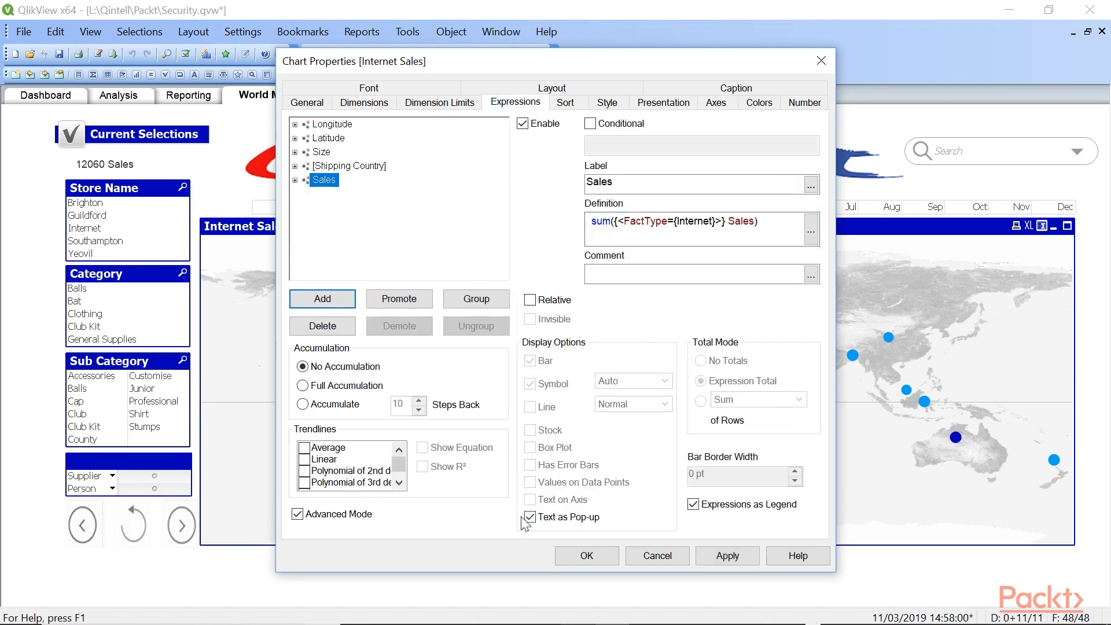
left_click(672, 102)
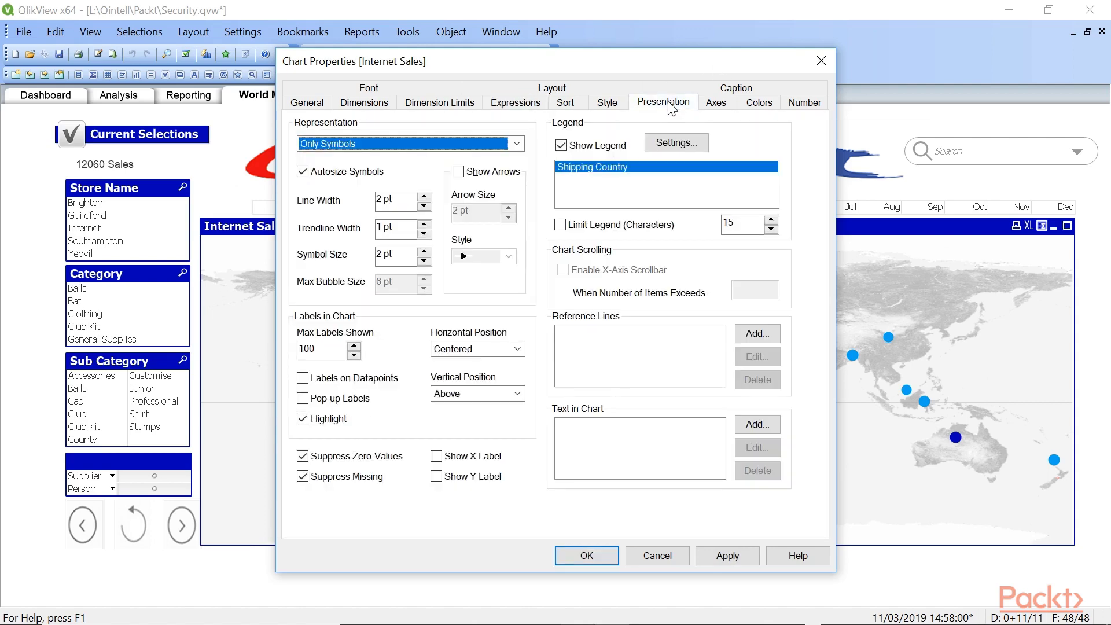
Step: Examine the chart's axis scale limits, color and background image settings, and the expressions' number formats
left_click(715, 103)
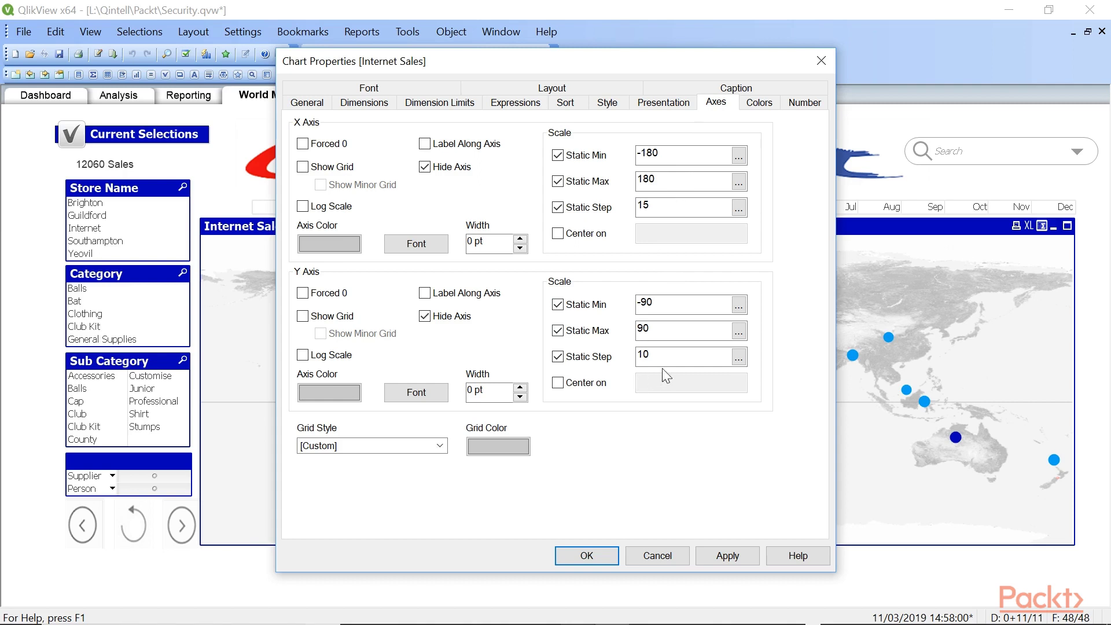
left_click(767, 104)
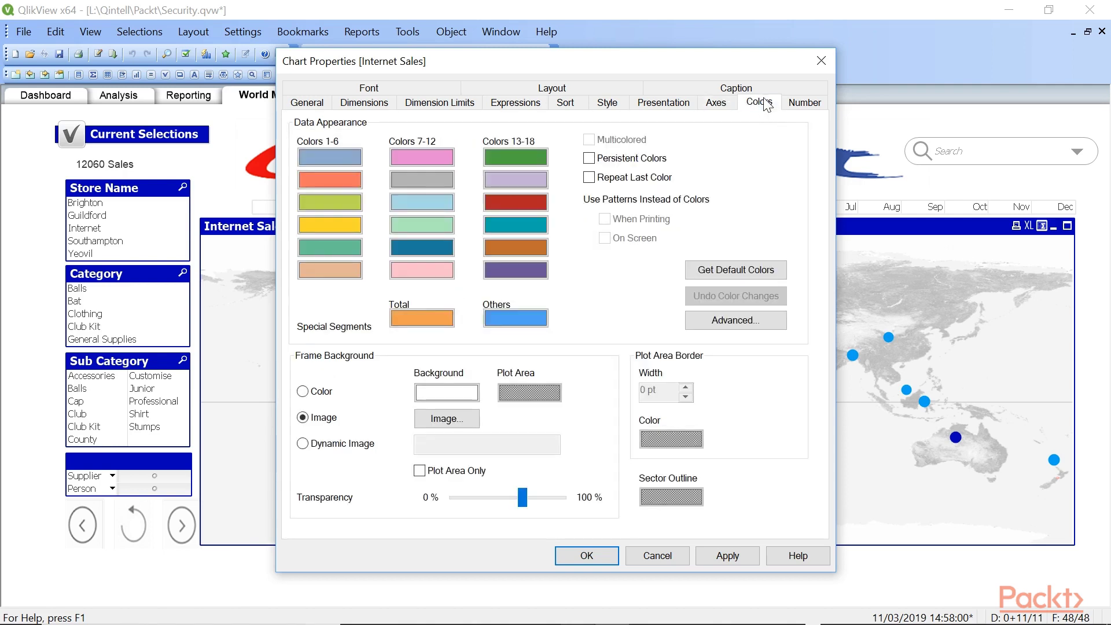
left_click(797, 106)
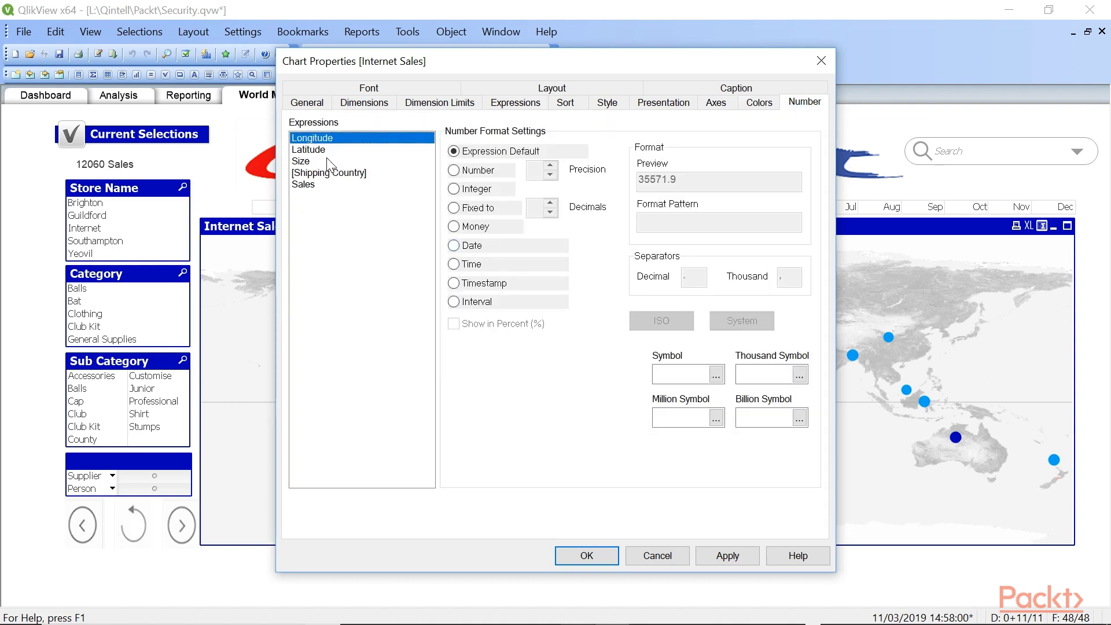
Step: Examine the number format of the Sales expression and the chart's layout settings, moving the properties dialog aside
left_click(322, 185)
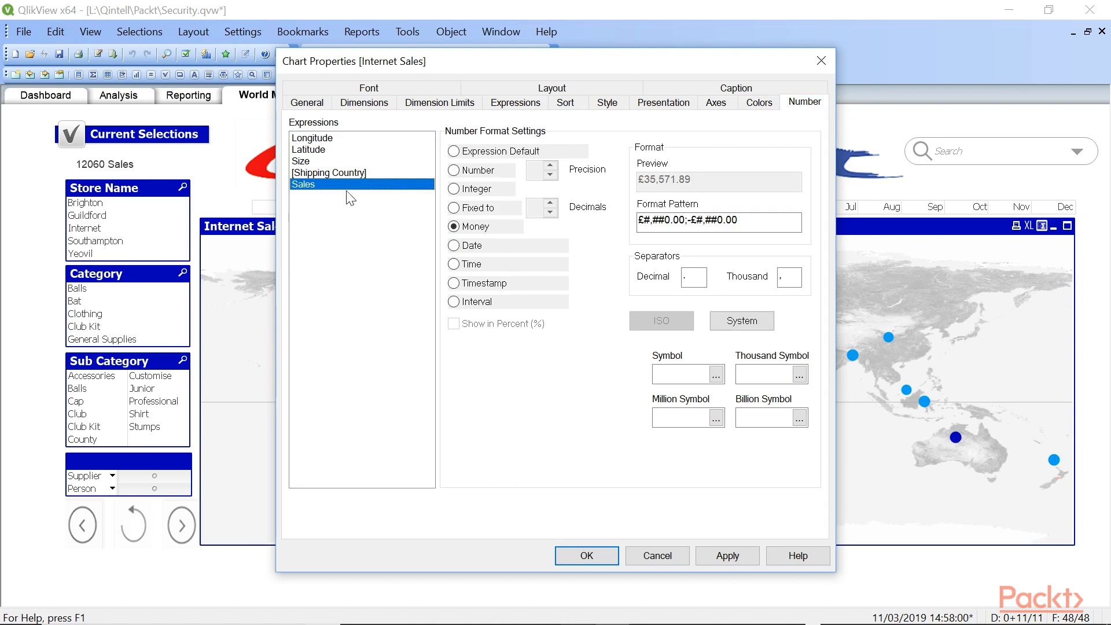
left_click(529, 86)
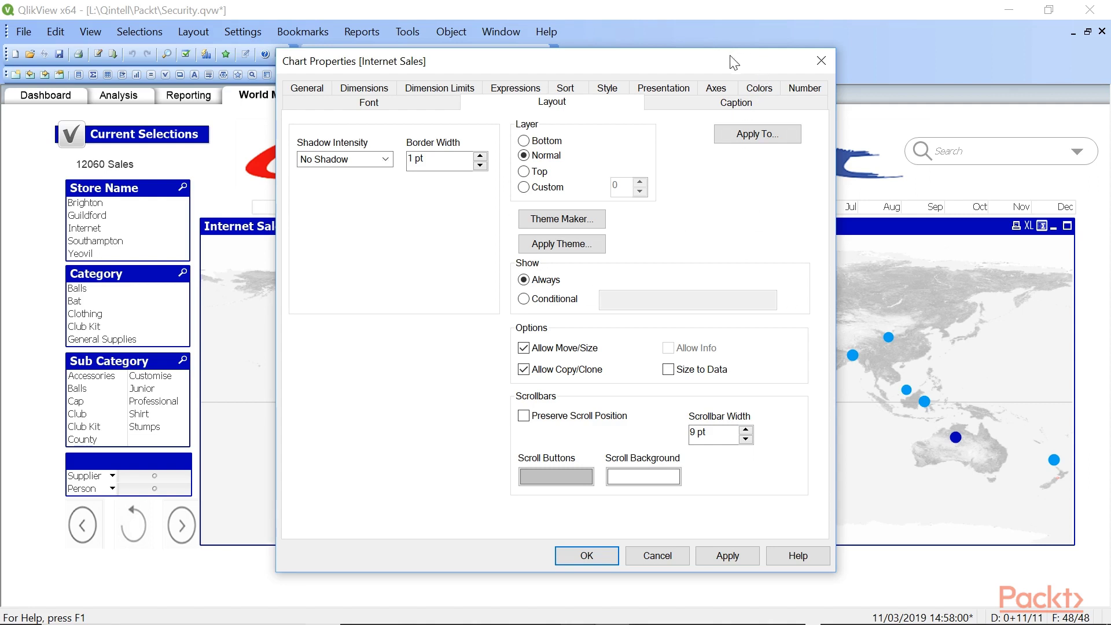
left_click_drag(732, 61, 842, 75)
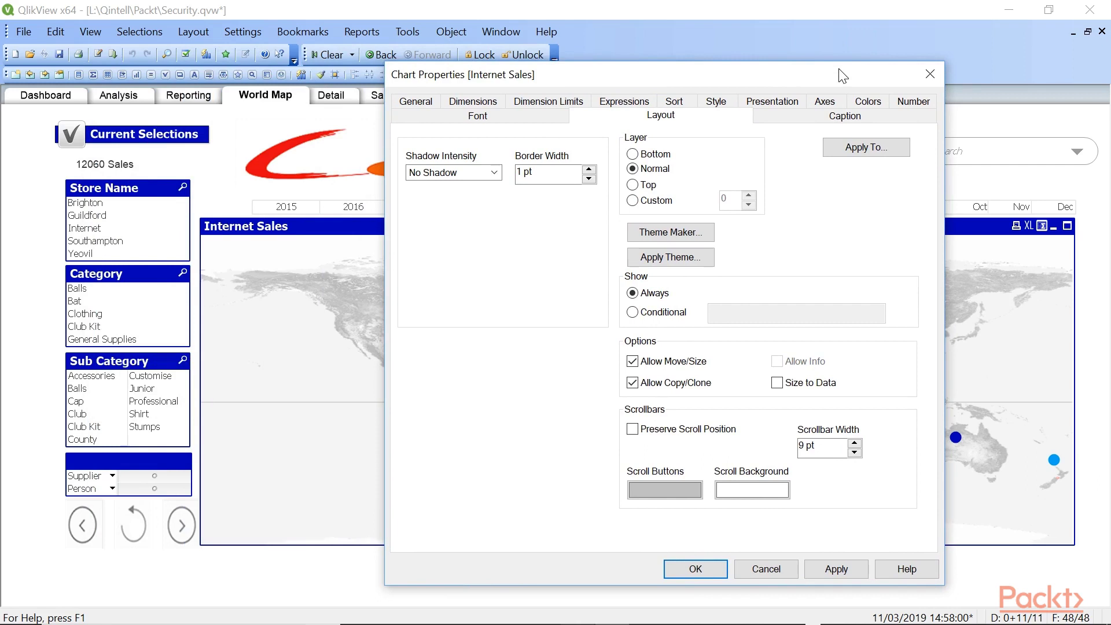
Step: Examine the Longitude expression's color attributes, viewing the full Background Color definition and its vTabOn variable in the expression editor
left_click(623, 105)
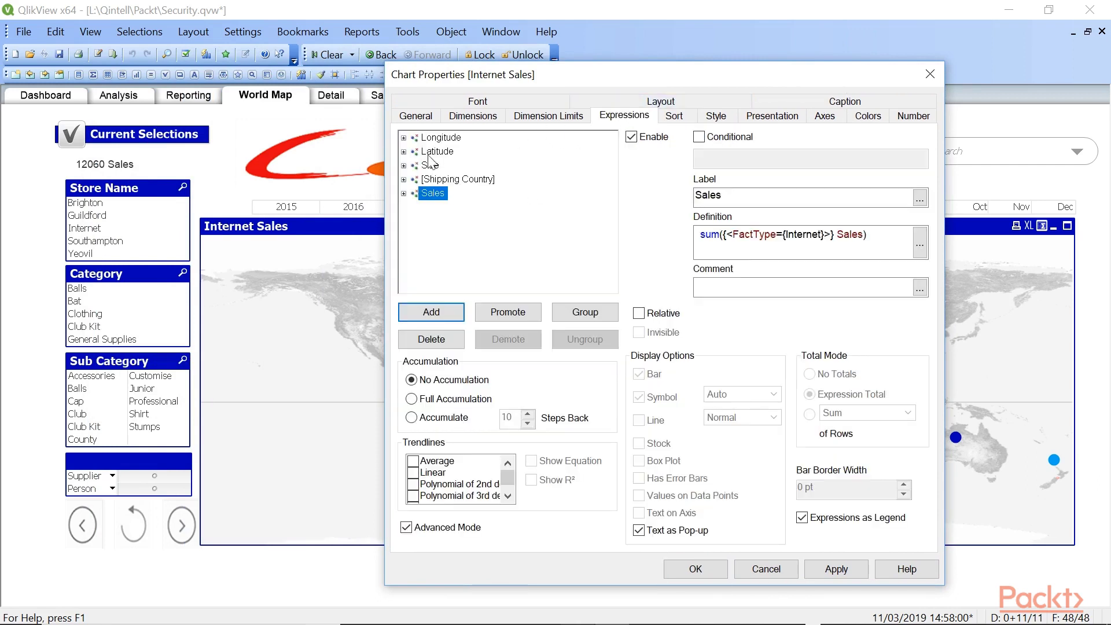
left_click(404, 138)
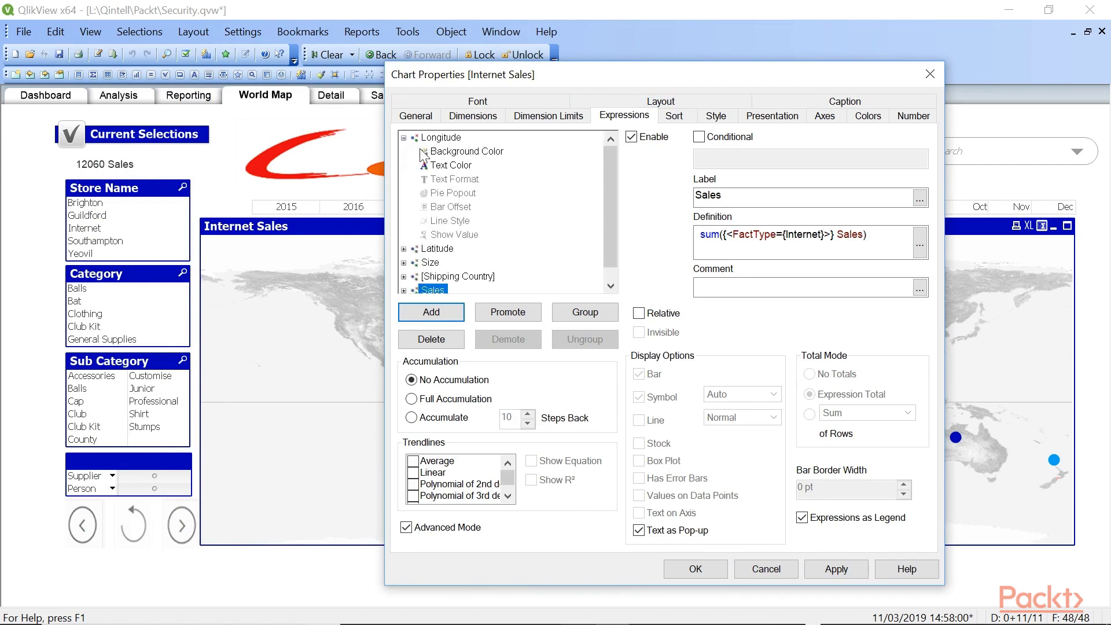
left_click(470, 153)
left_click(455, 165)
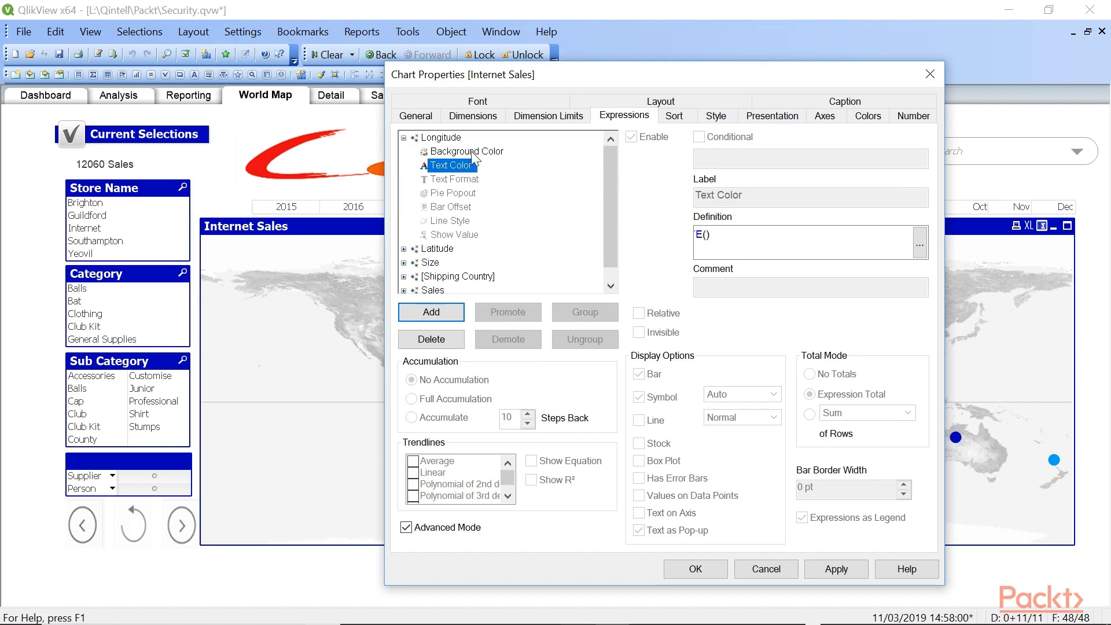
left_click(477, 152)
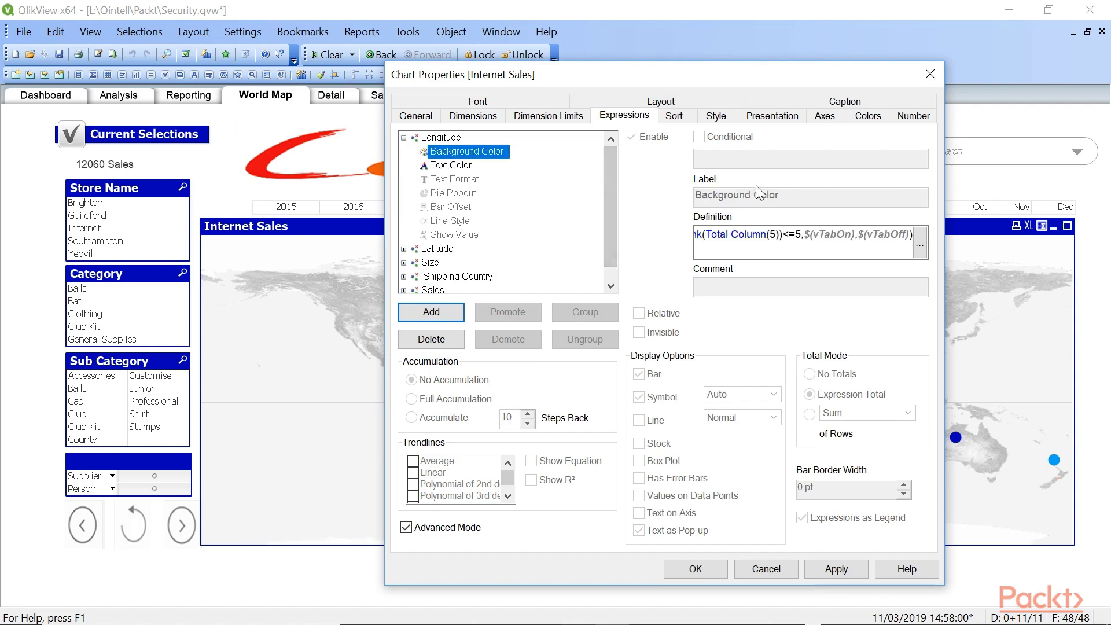
left_click(920, 247)
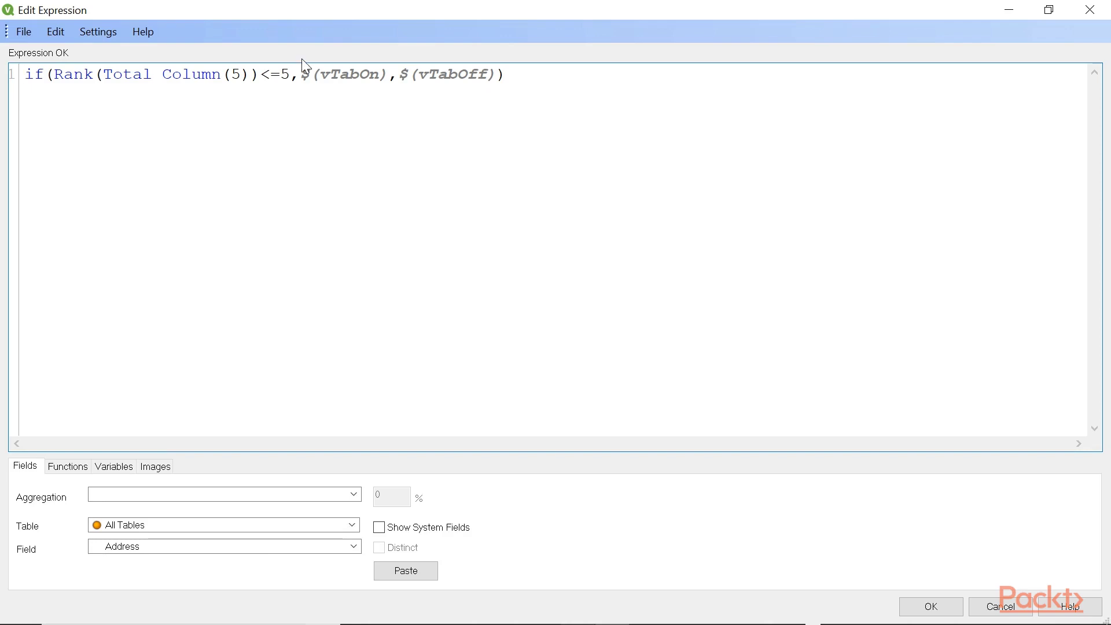
left_click_drag(302, 74, 380, 74)
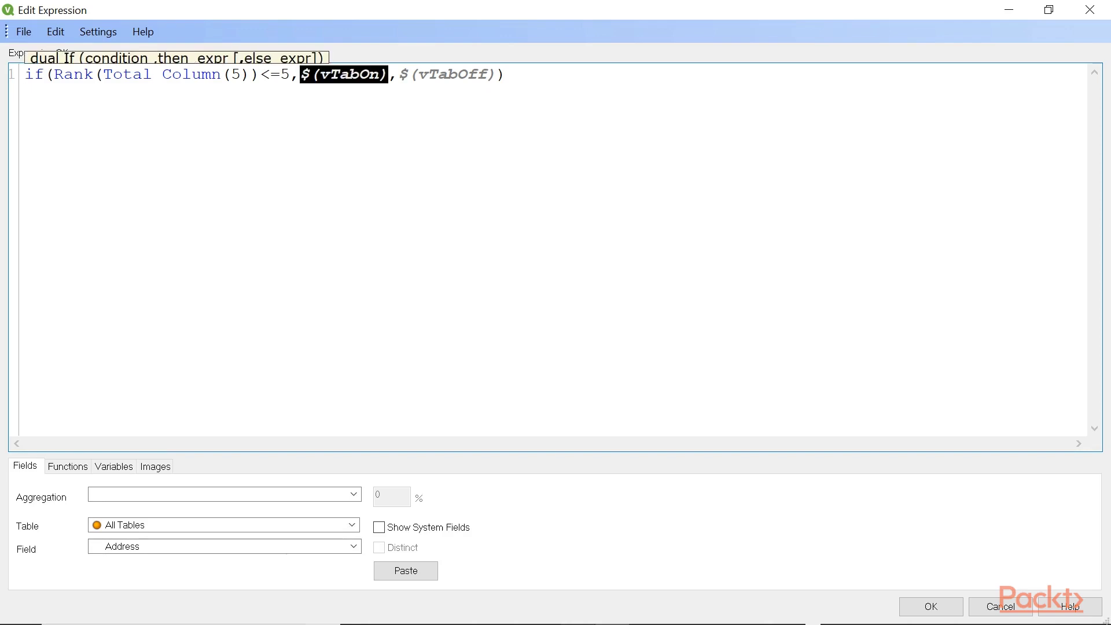
left_click(359, 74)
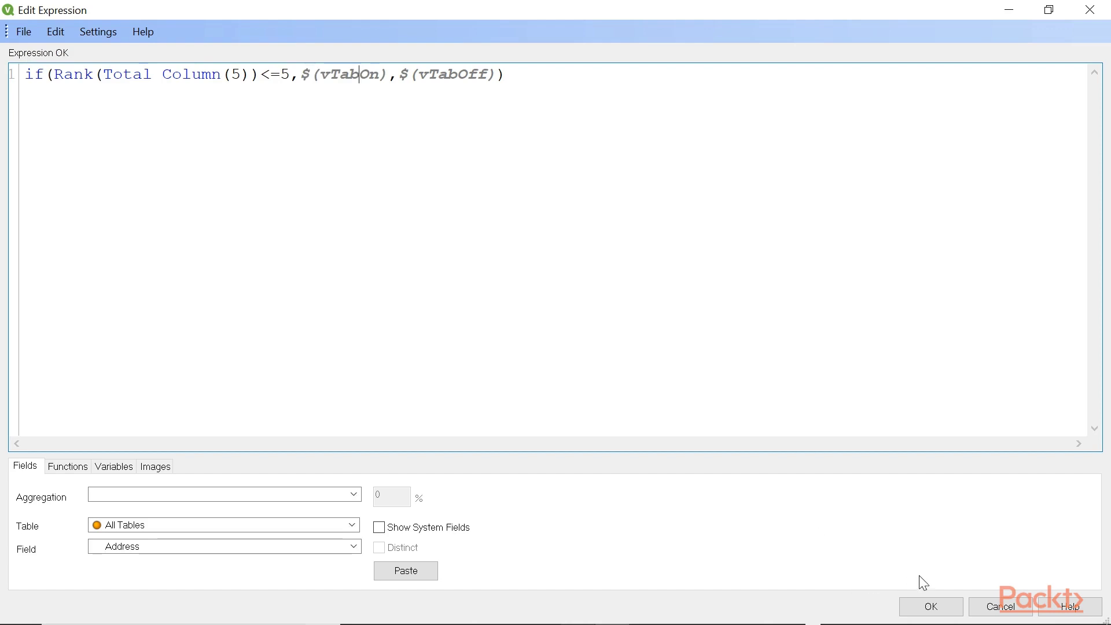
left_click(925, 603)
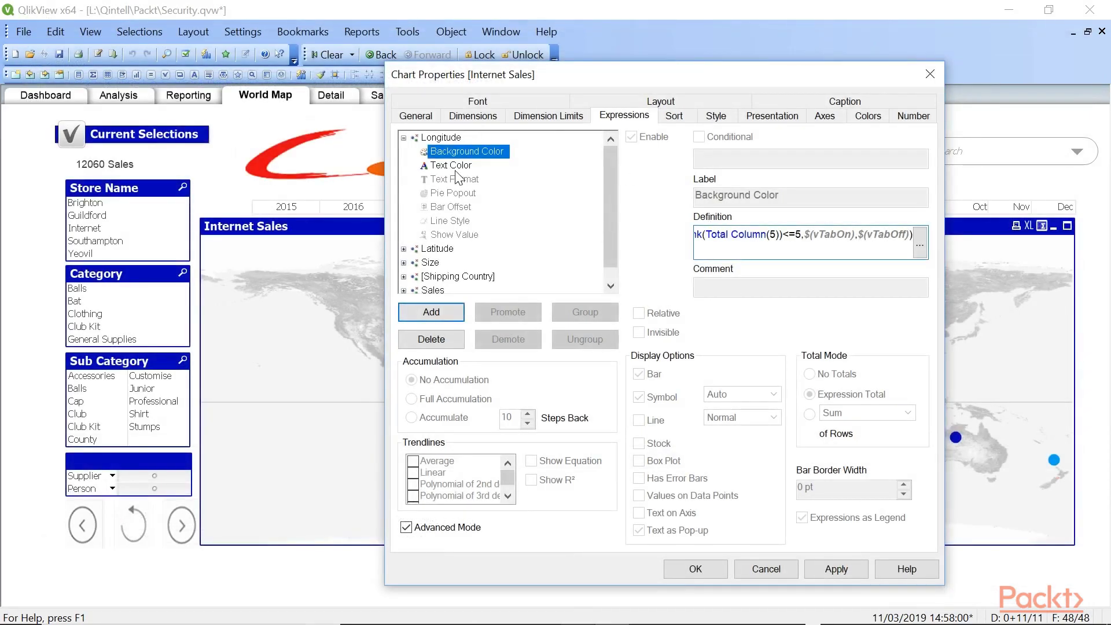
Step: View the Longitude expression's full Text Color definition in the expression editor, and close the chart properties
left_click(455, 168)
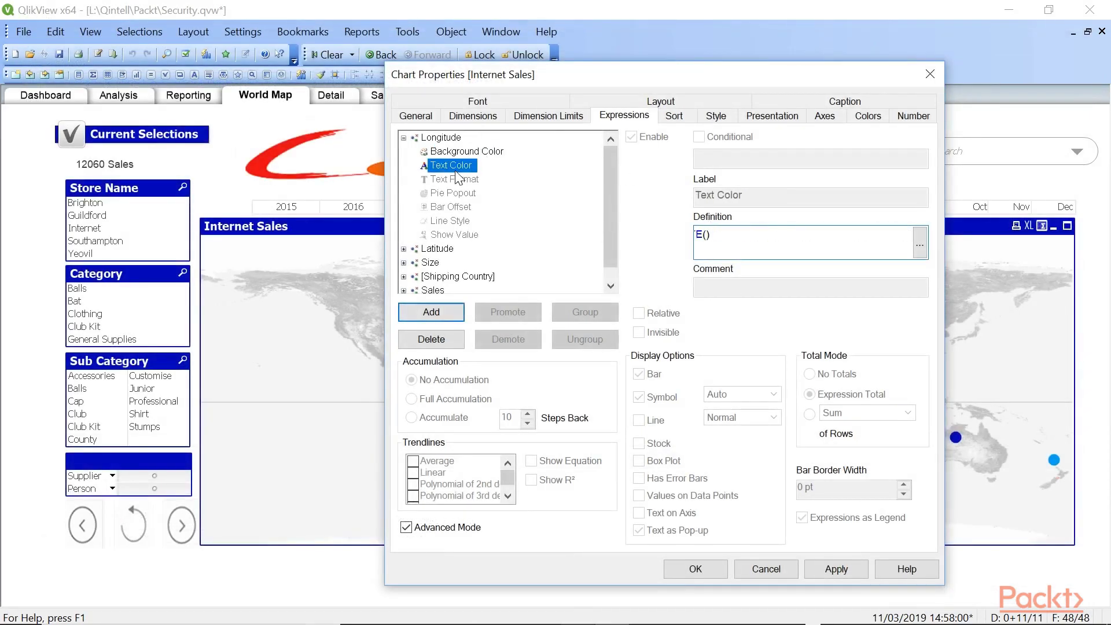
left_click(919, 246)
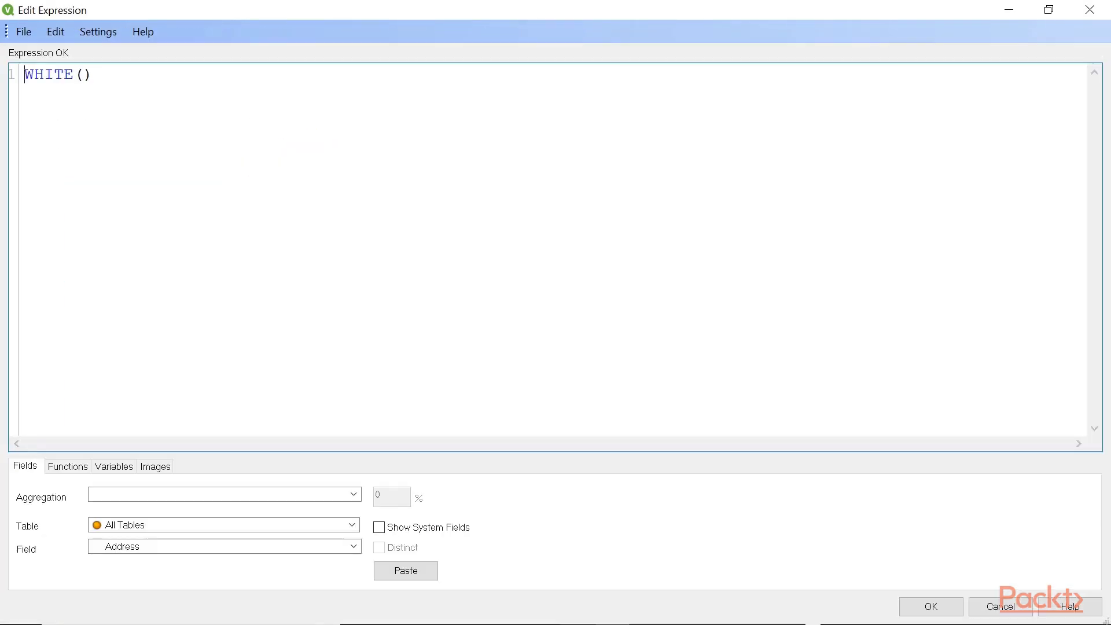
left_click(917, 607)
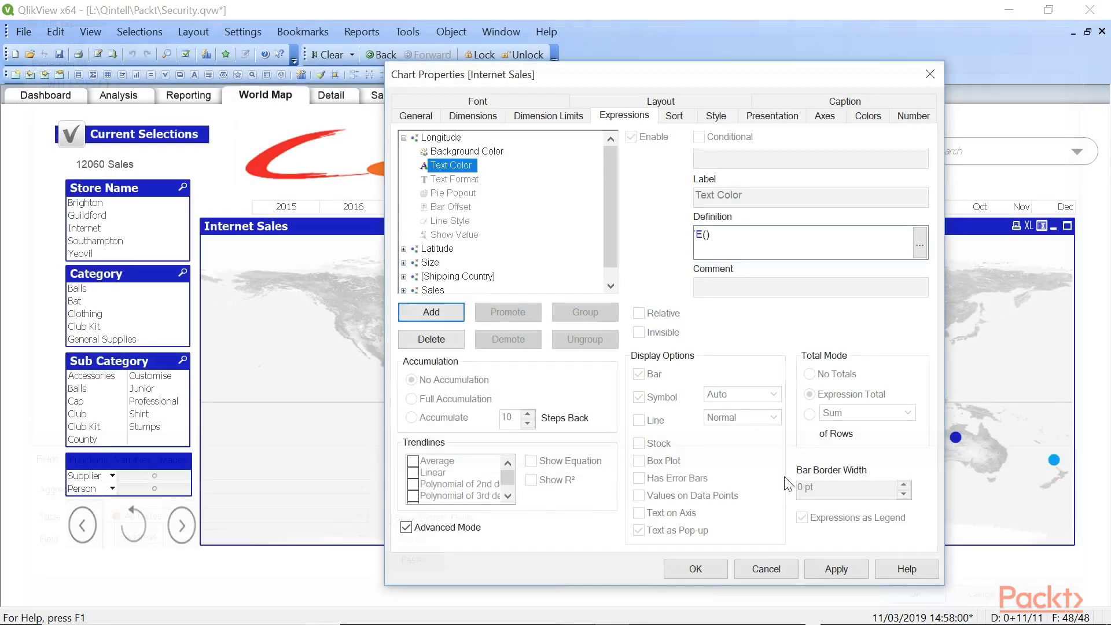
left_click(688, 568)
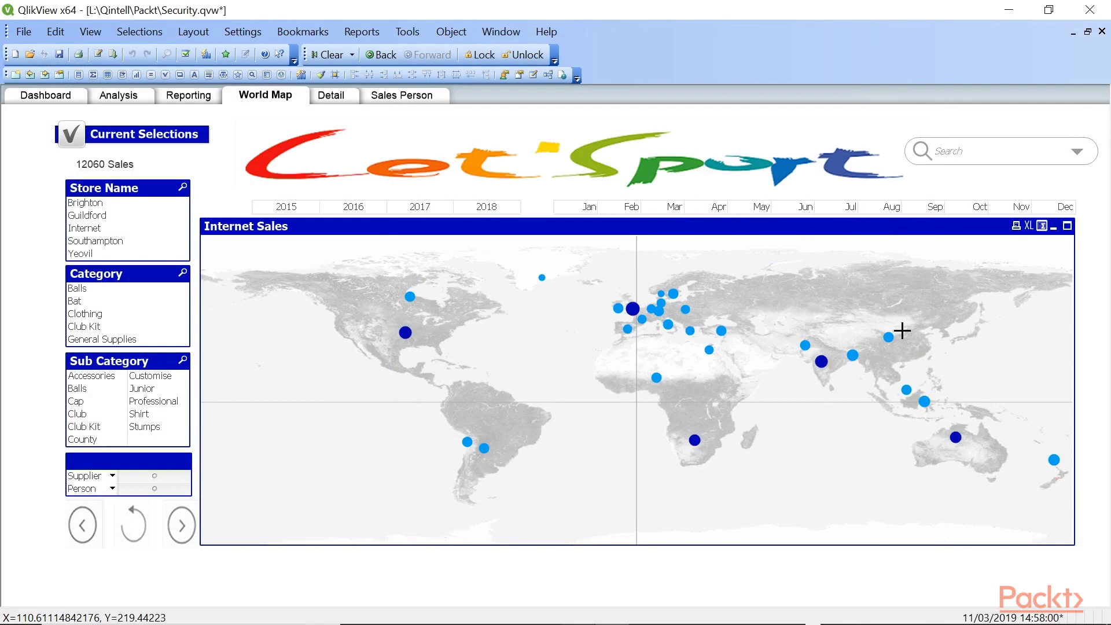
Step: Check the Internet Sales chart in its table view, and test an area selection around Europe on the map, clearing it again
left_click(1042, 226)
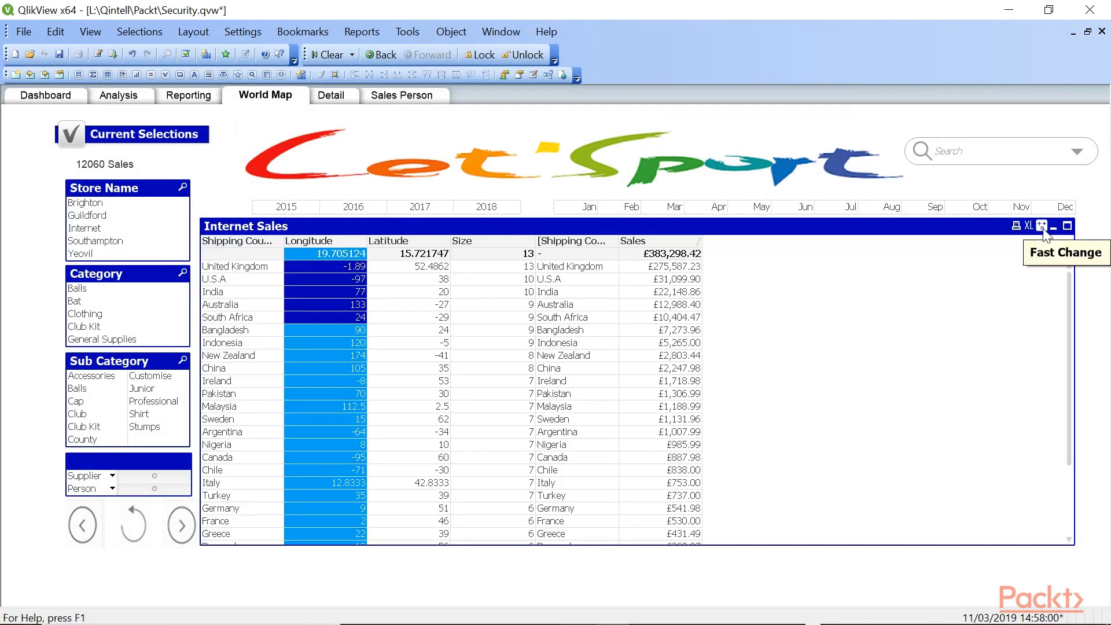
left_click(1042, 226)
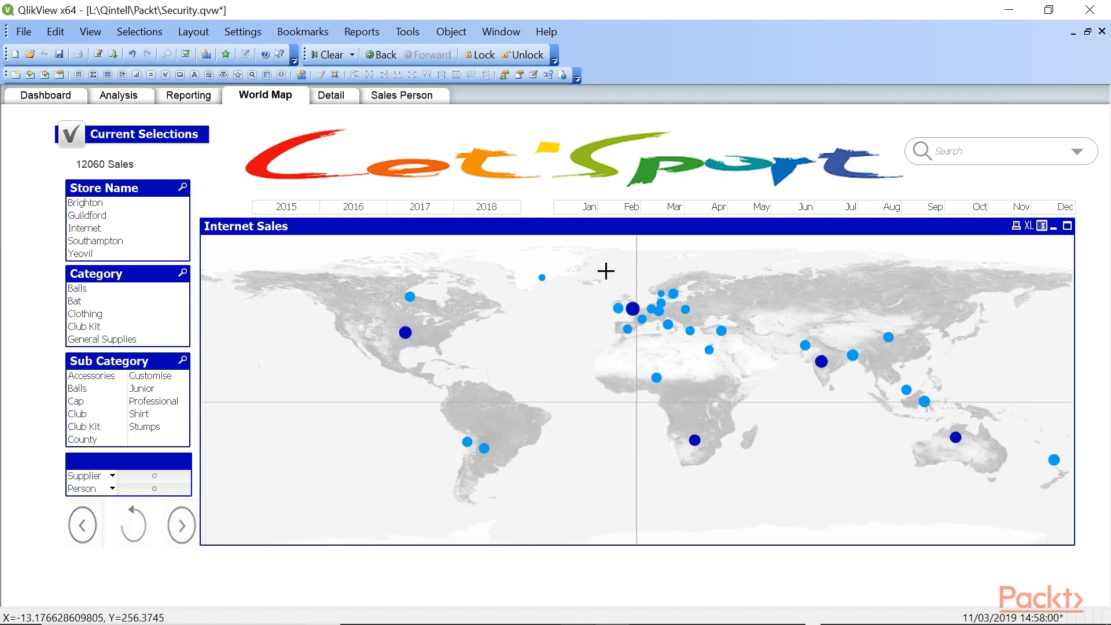
mouse_move(605, 267)
left_mouse_down()
mouse_move(715, 328)
mouse_move(706, 350)
left_mouse_up()
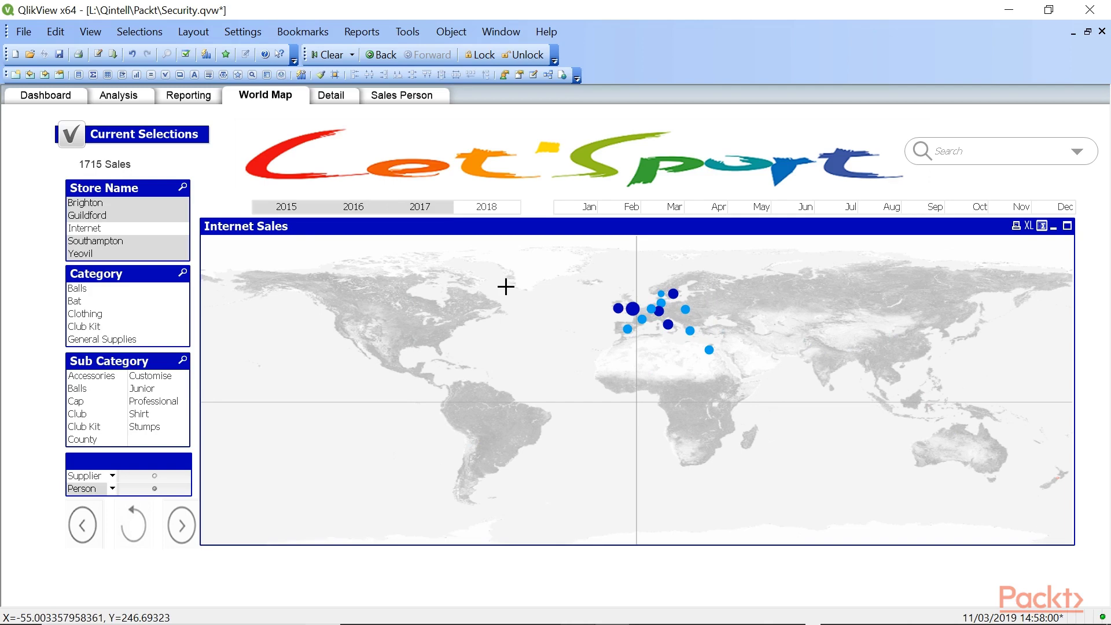
left_click(339, 54)
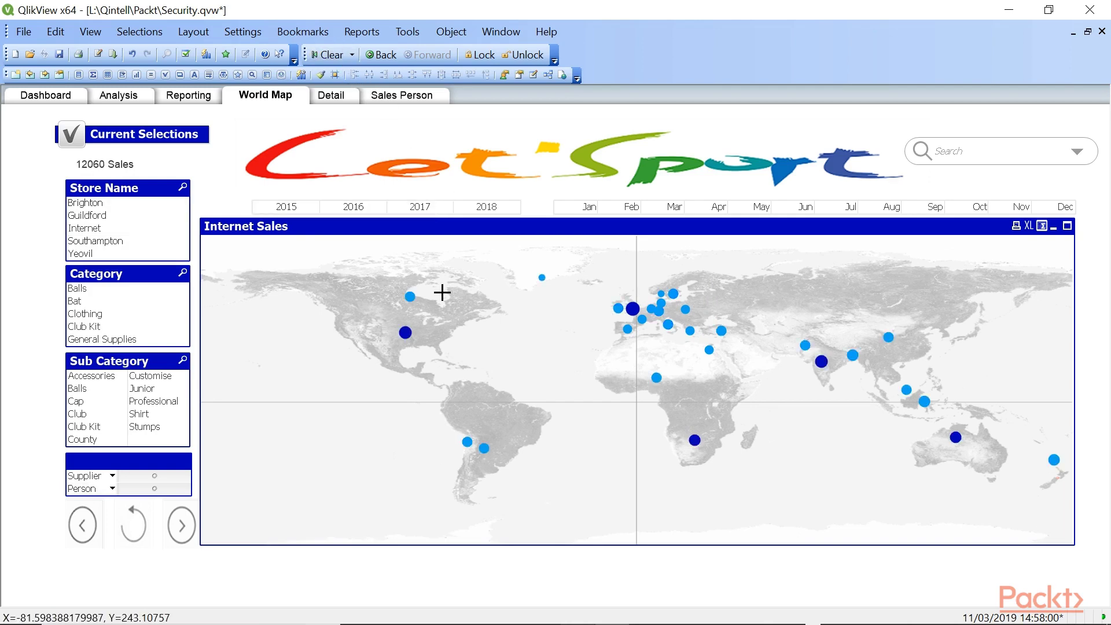
Step: Save the QlikView document
left_click(59, 55)
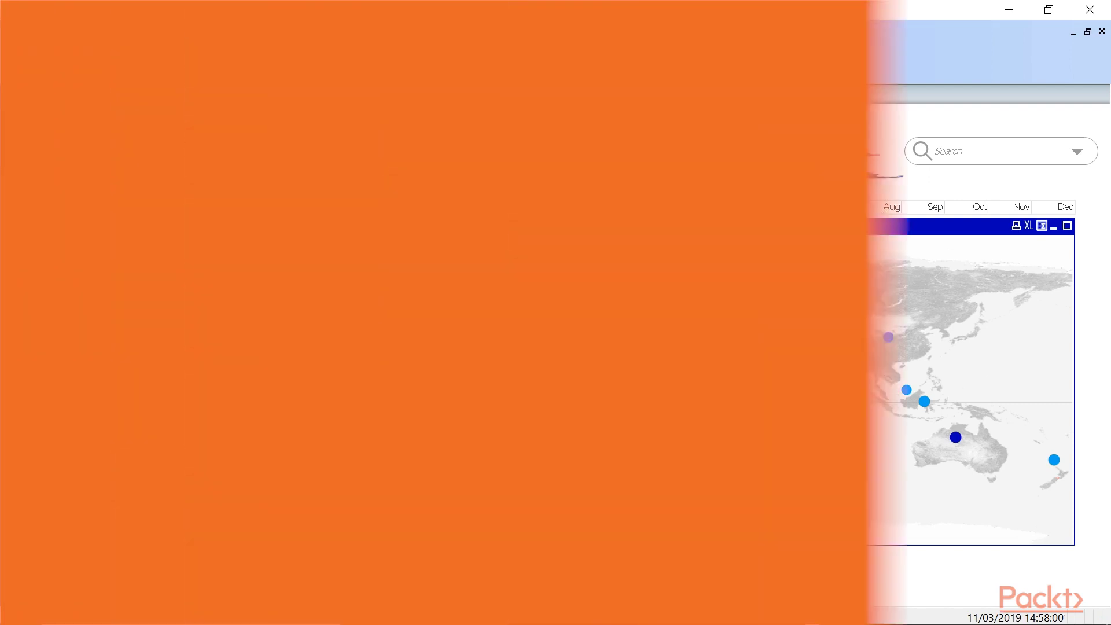